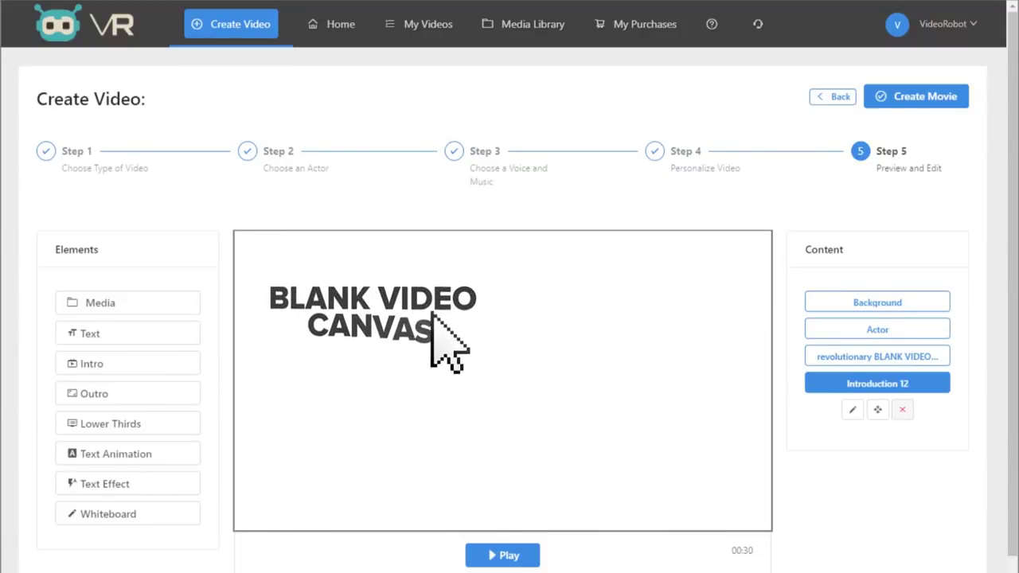
Add a Text Animation headline and the Whiteboard drawing hand onto the video canvas.
drag(203, 513, 334, 441)
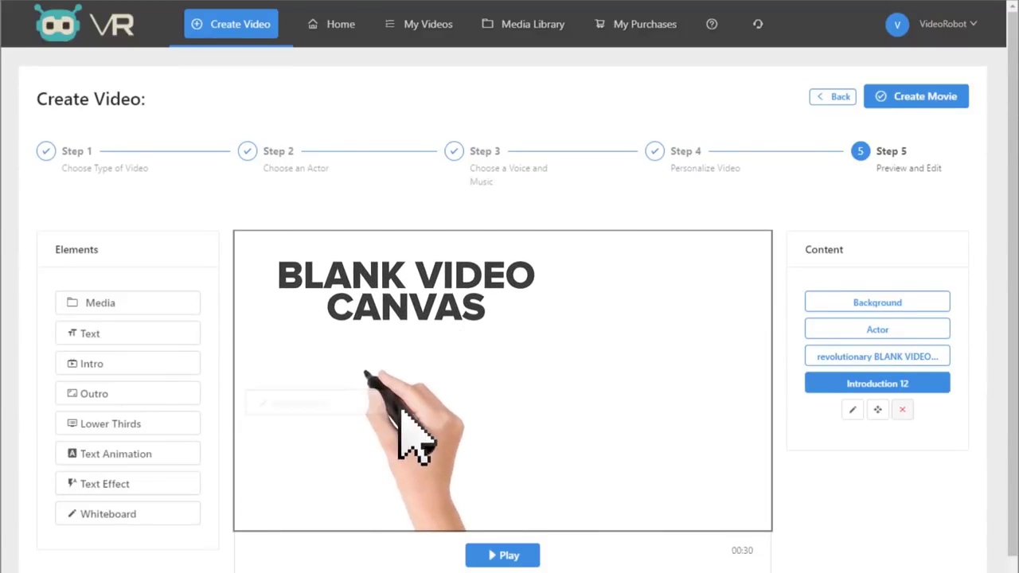
drag(814, 337, 678, 341)
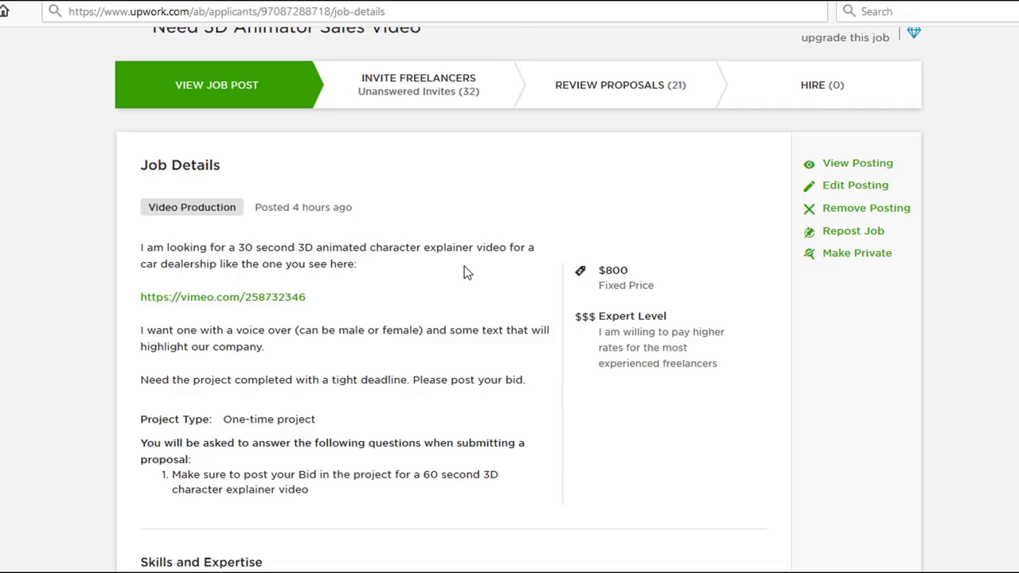
Review the Upwork job's bid range ($750 to $2,500) and its 50-proposal count.
scroll(522, 246, up, 1)
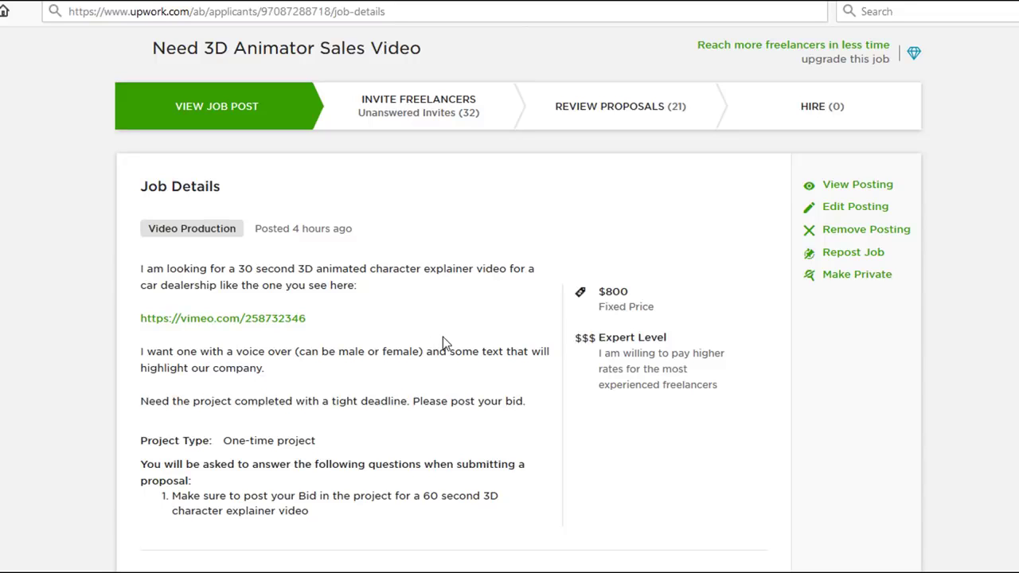
scroll(443, 337, down, 1)
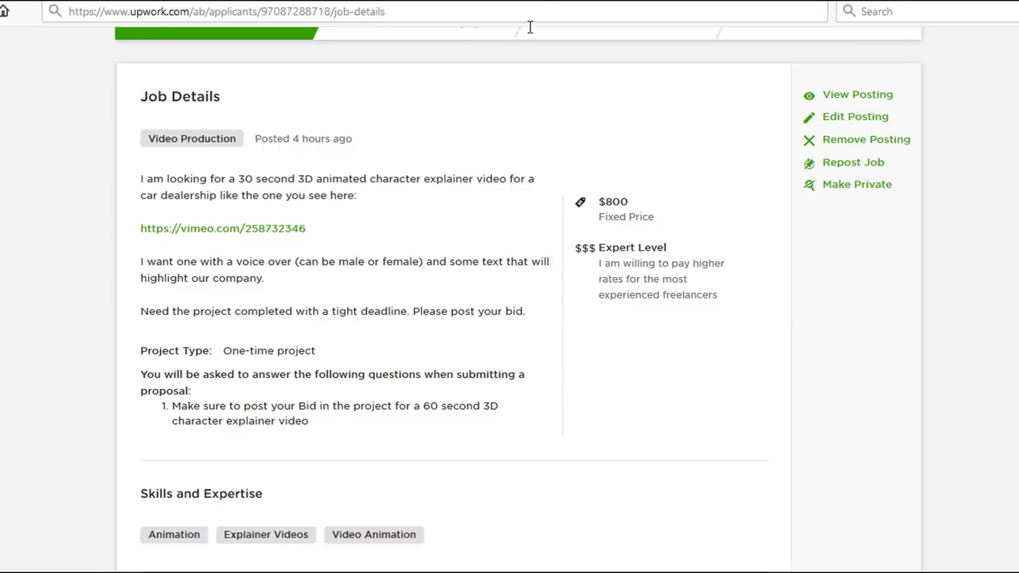
scroll(510, 263, down, 4)
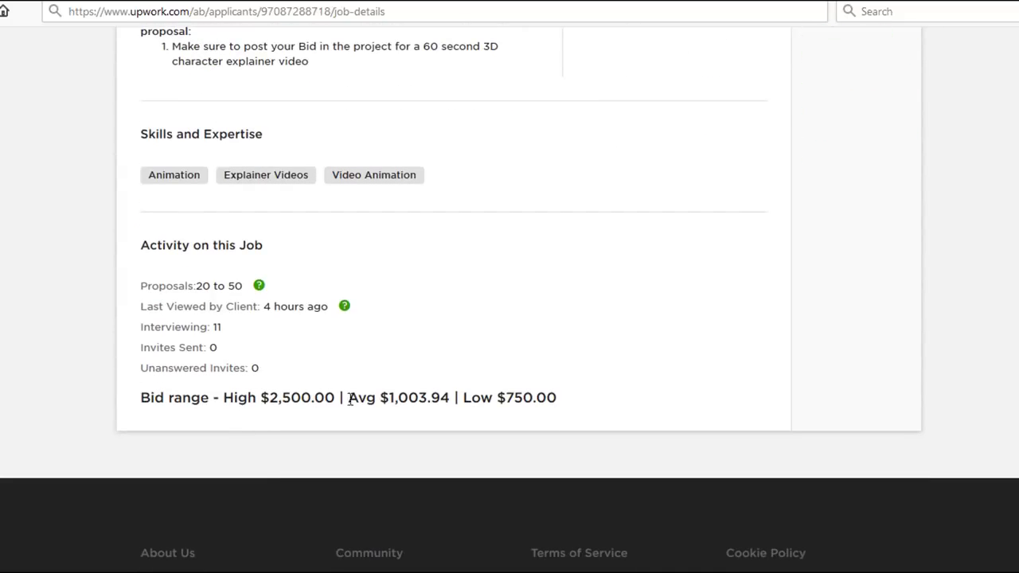
drag(504, 398, 564, 403)
click(567, 402)
drag(268, 395, 340, 389)
click(348, 391)
scroll(413, 414, up, 1)
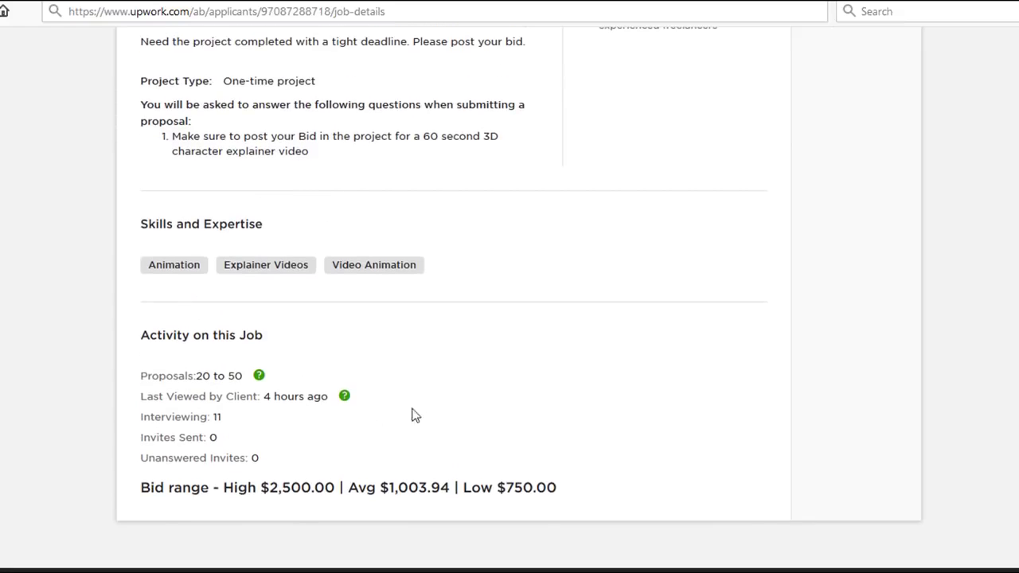
drag(232, 377, 257, 375)
click(256, 375)
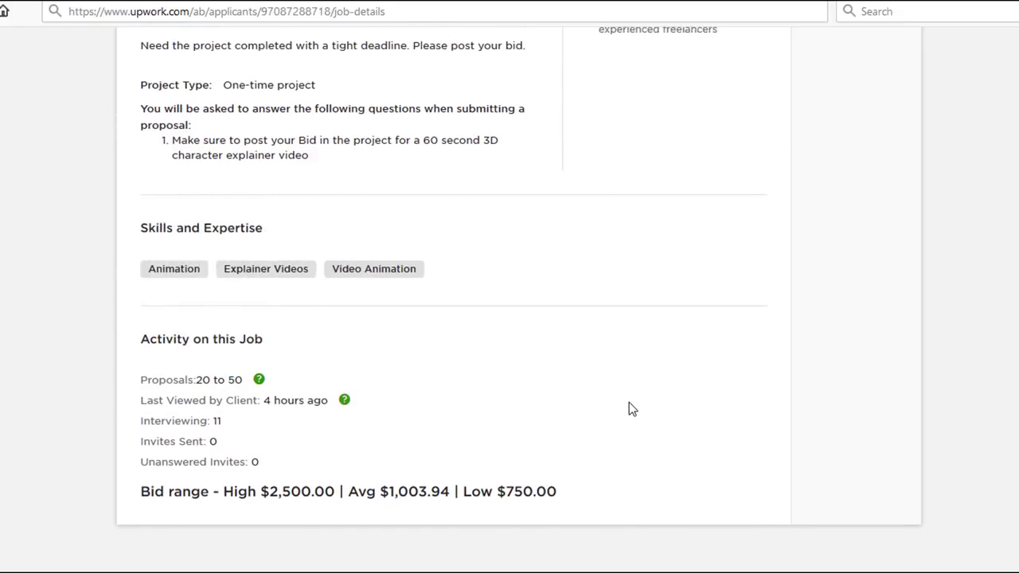
Open the reference Vimeo video linked in the job description.
scroll(628, 409, up, 1)
scroll(628, 409, up, 2)
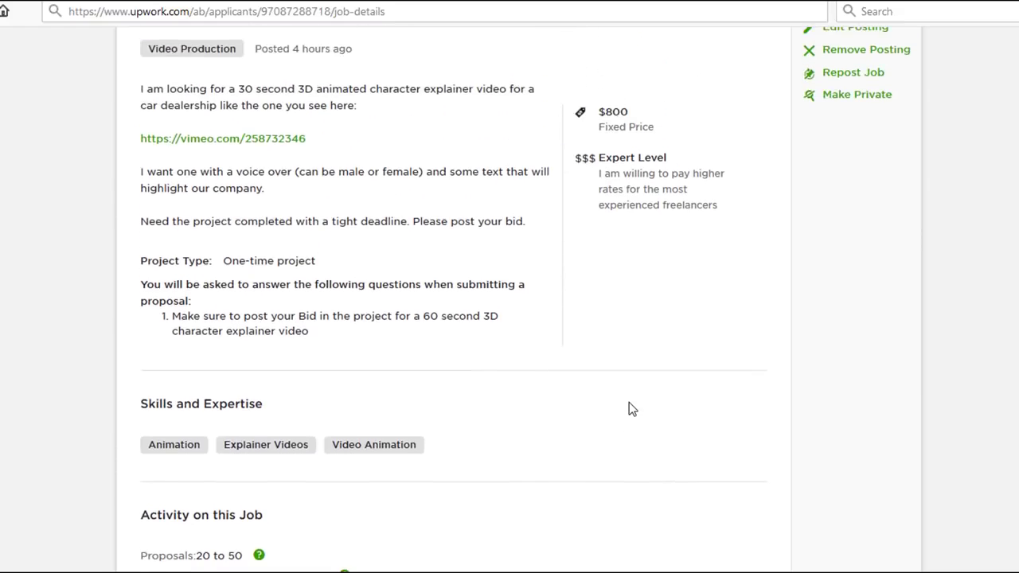
click(255, 231)
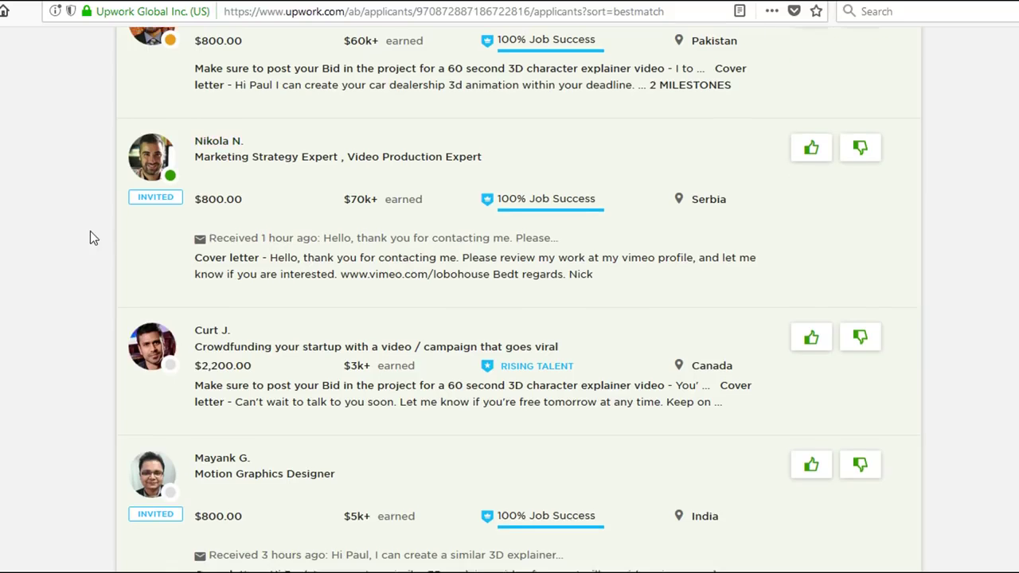
scroll(171, 234, up, 3)
scroll(154, 259, down, 4)
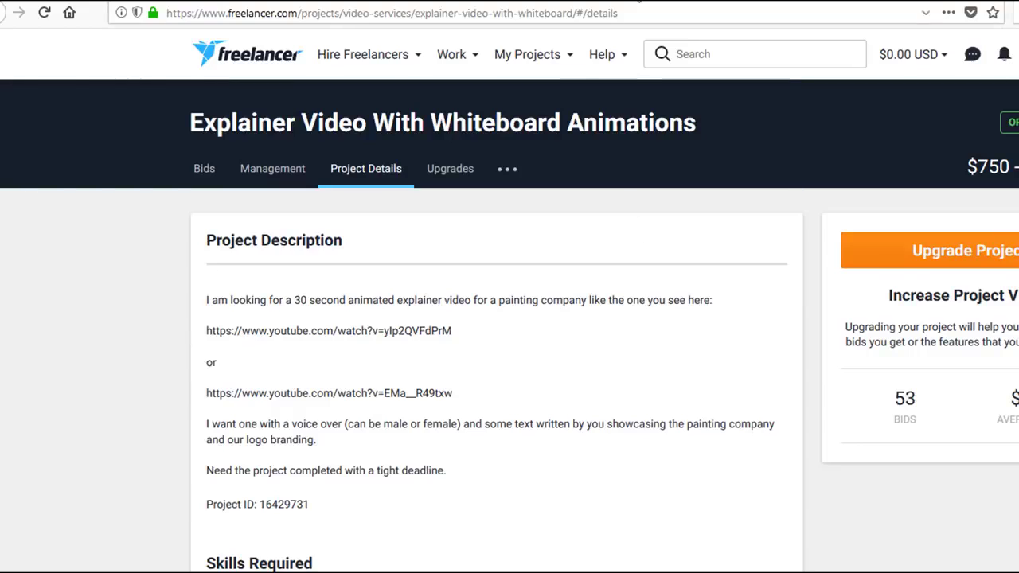
Look at both painting reference videos, then return to the Freelancer project.
key(ctrl+Tab)
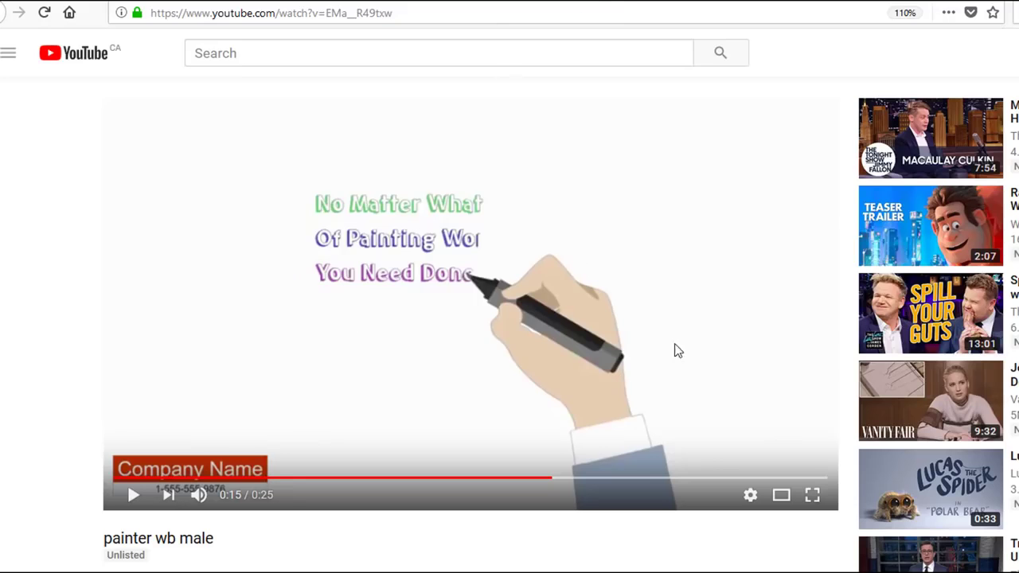
key(ctrl+Tab)
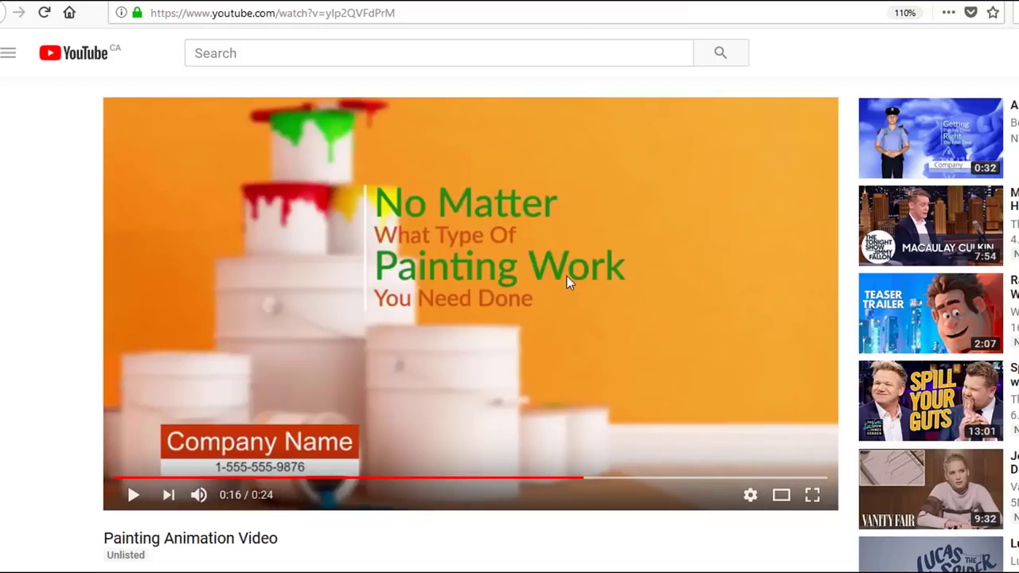
key(ctrl+Tab)
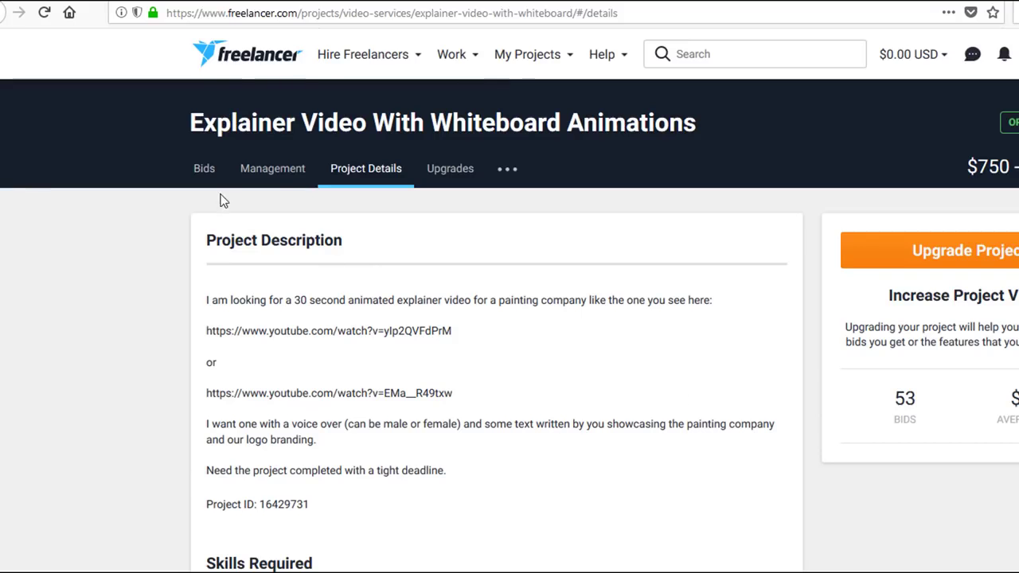
Browse the list of bids on the Freelancer project.
click(205, 170)
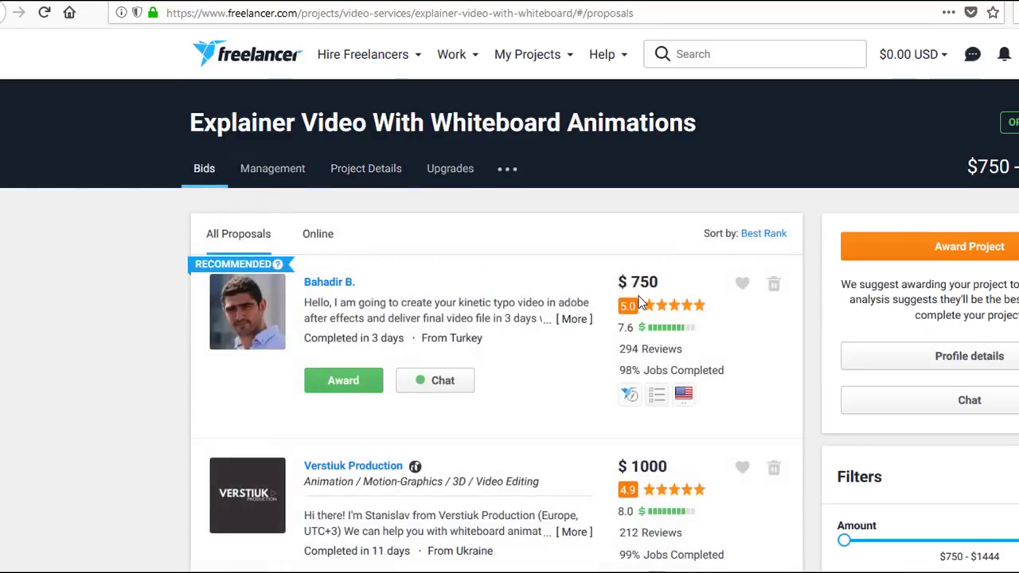
scroll(660, 271, down, 2)
scroll(704, 215, down, 6)
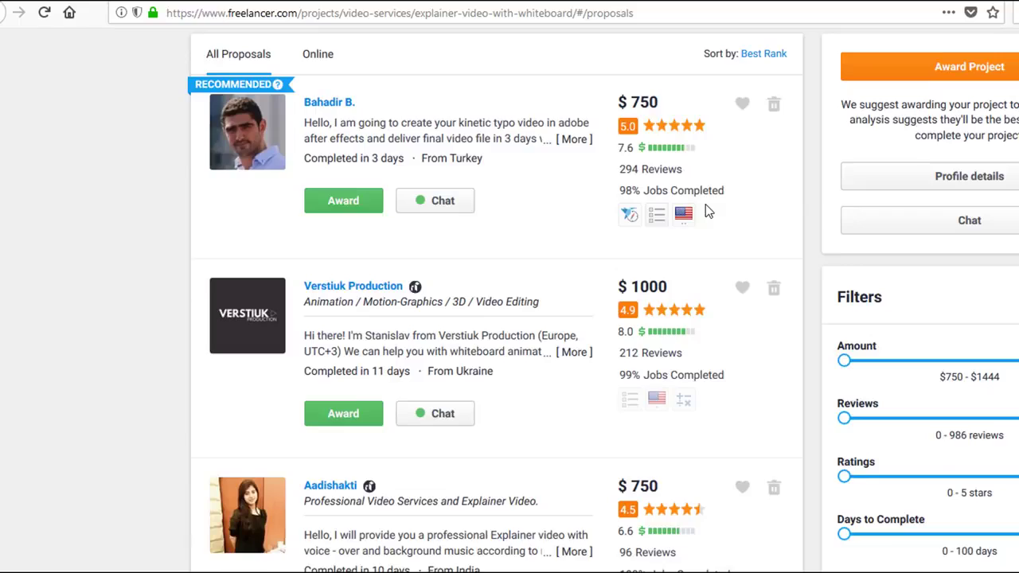
scroll(703, 217, down, 5)
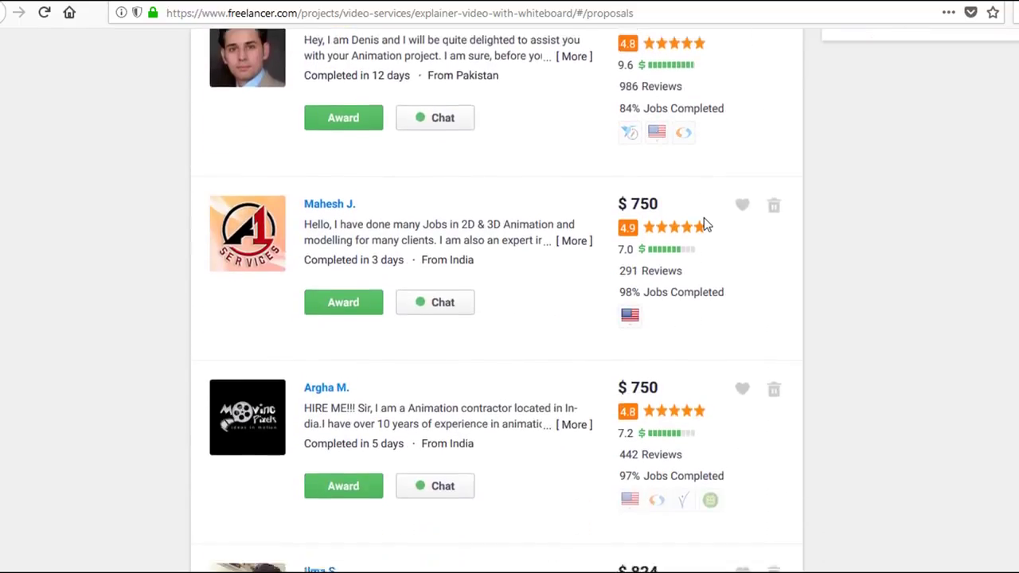
scroll(683, 329, up, 6)
scroll(682, 322, up, 5)
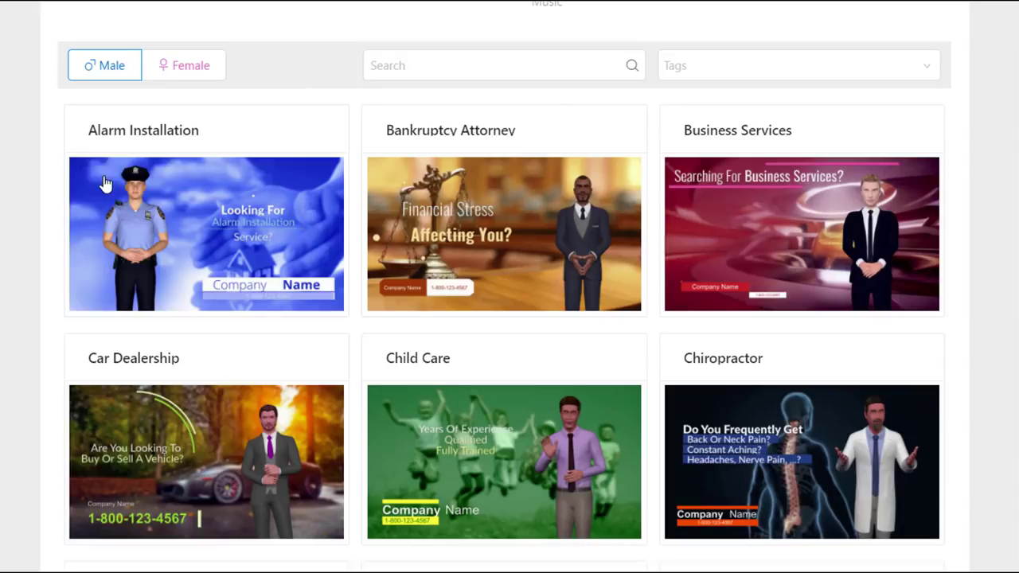
Browse the 3D Avatar and Whiteboard template grids.
scroll(320, 362, down, 3)
scroll(320, 360, down, 4)
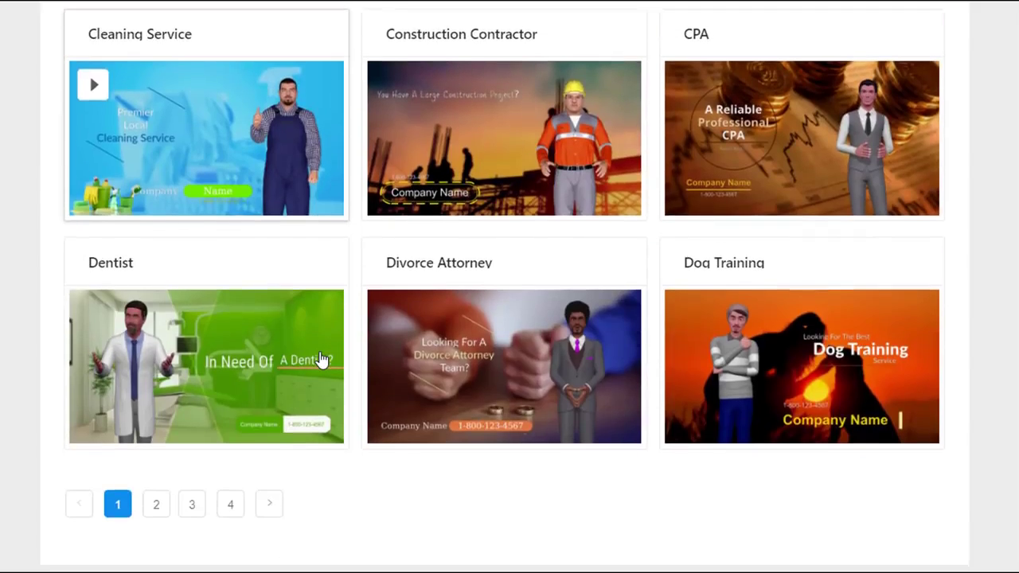
scroll(321, 359, up, 4)
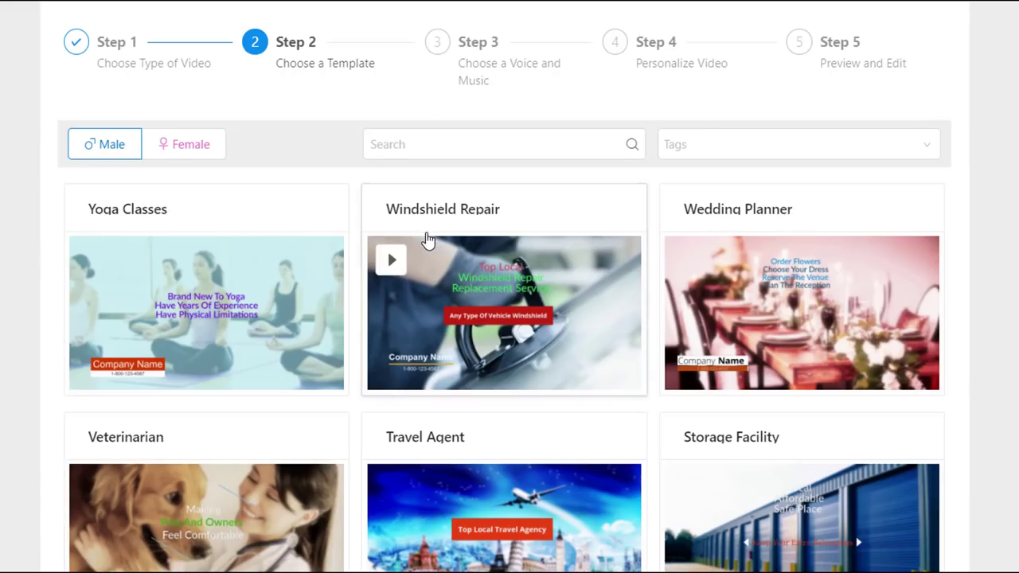
scroll(426, 239, down, 3)
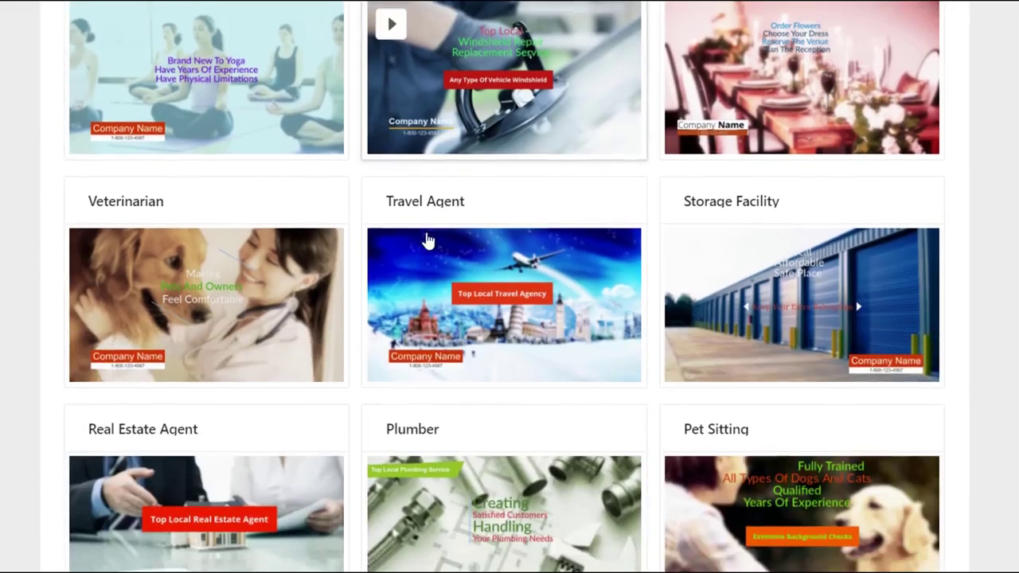
scroll(381, 242, up, 4)
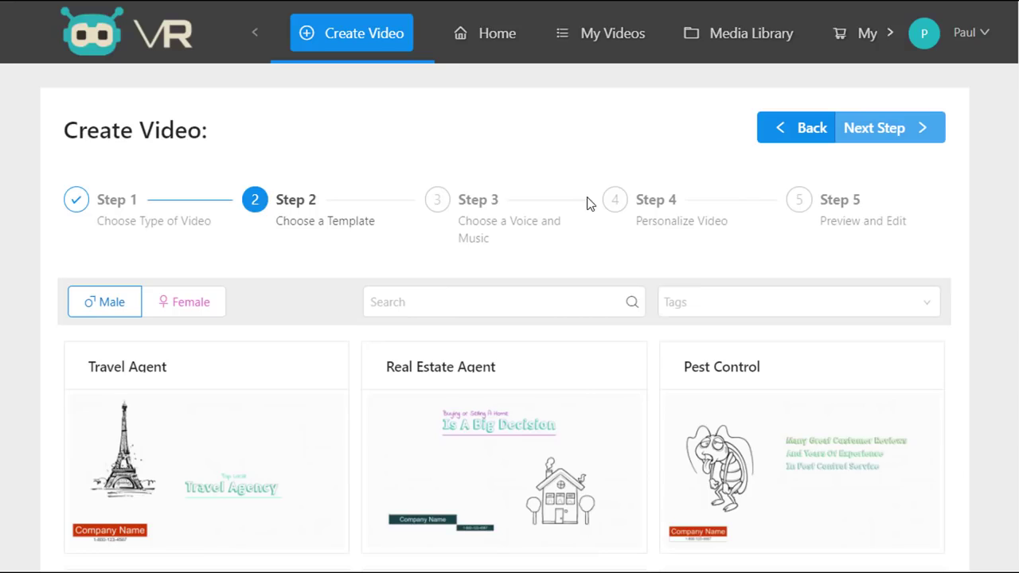
scroll(589, 203, down, 2)
scroll(589, 205, down, 2)
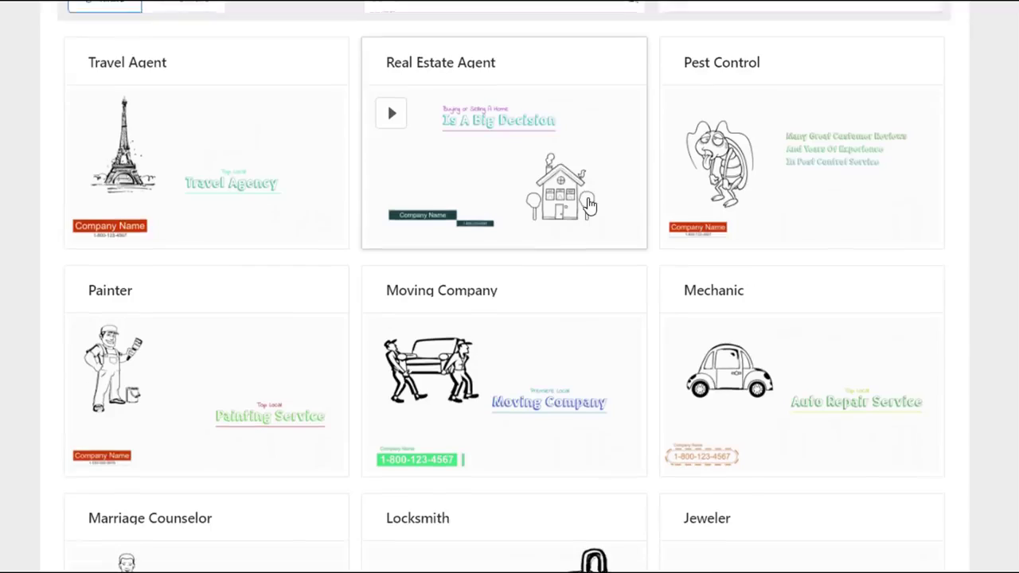
scroll(548, 211, up, 2)
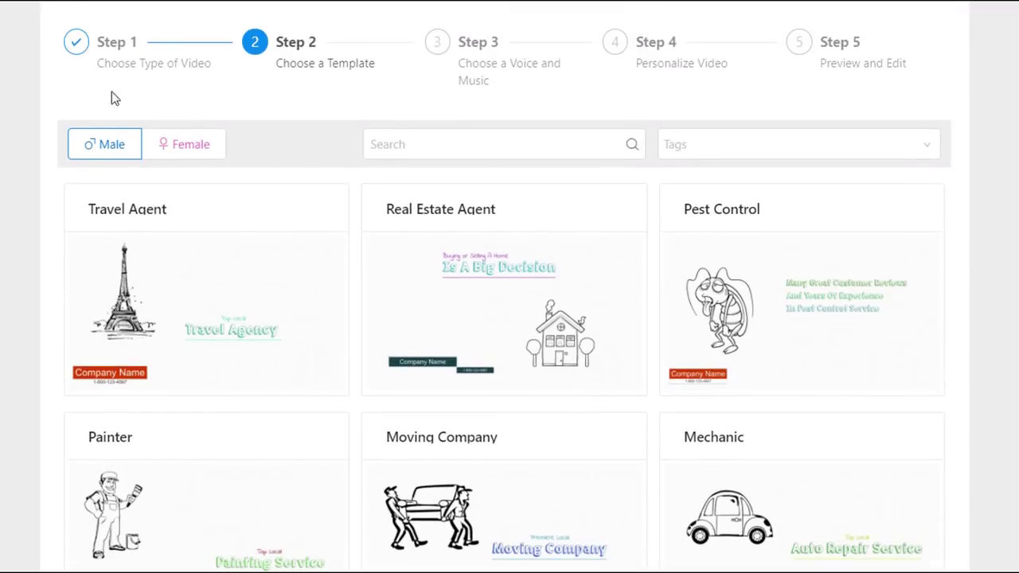
mouse_move(322, 257)
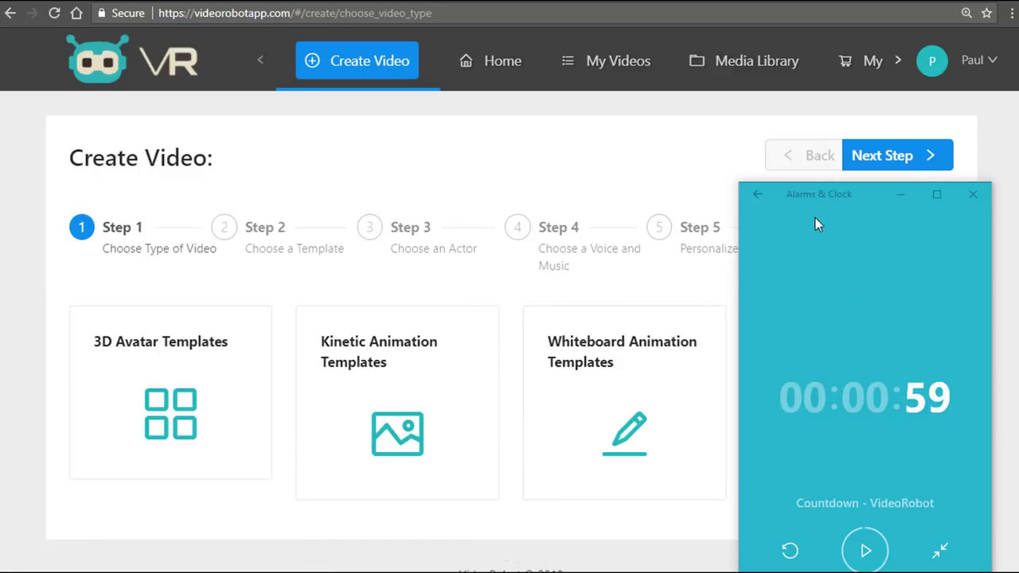
Choose 3D Avatar as the video type and advance to the next step.
drag(814, 196, 838, 199)
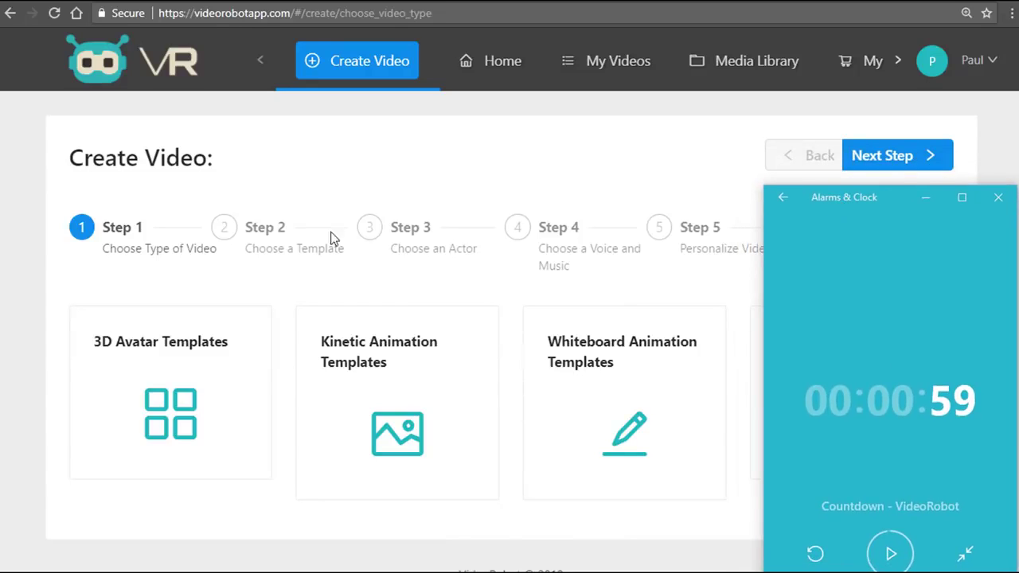
click(191, 379)
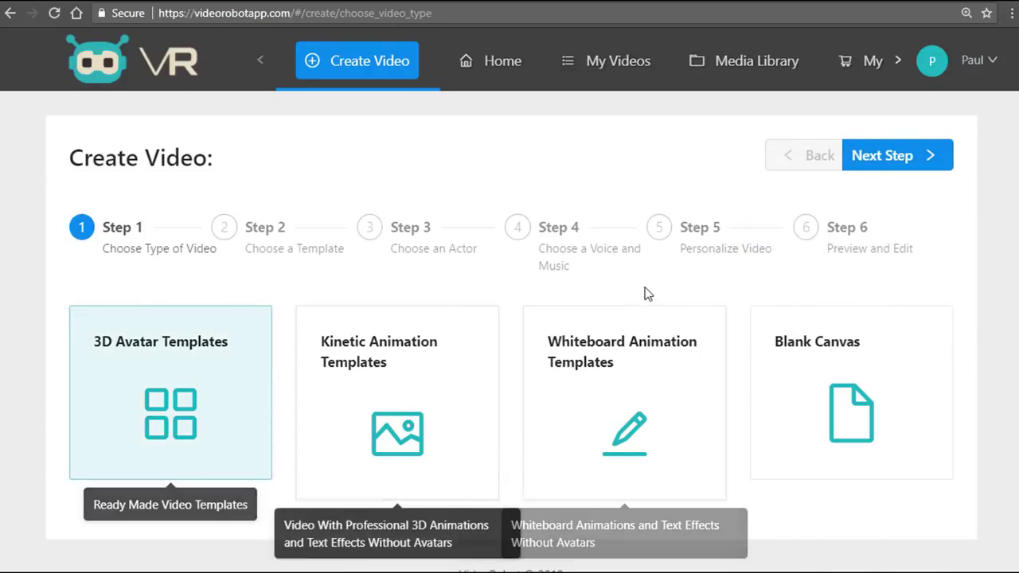
click(906, 156)
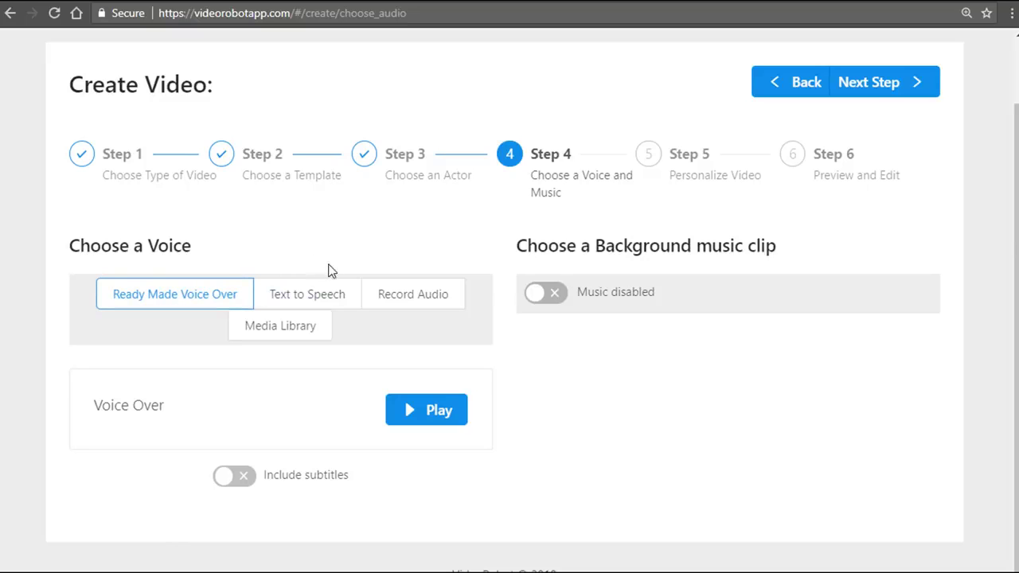
Try Text to Speech and Record Audio, then keep Ready Made Voice Over with music off.
click(339, 294)
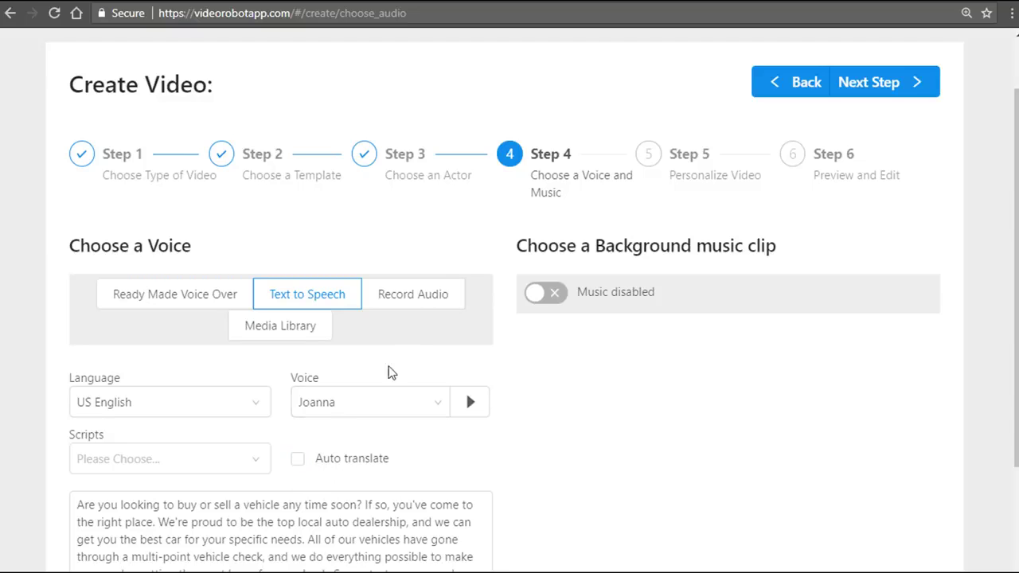
click(418, 296)
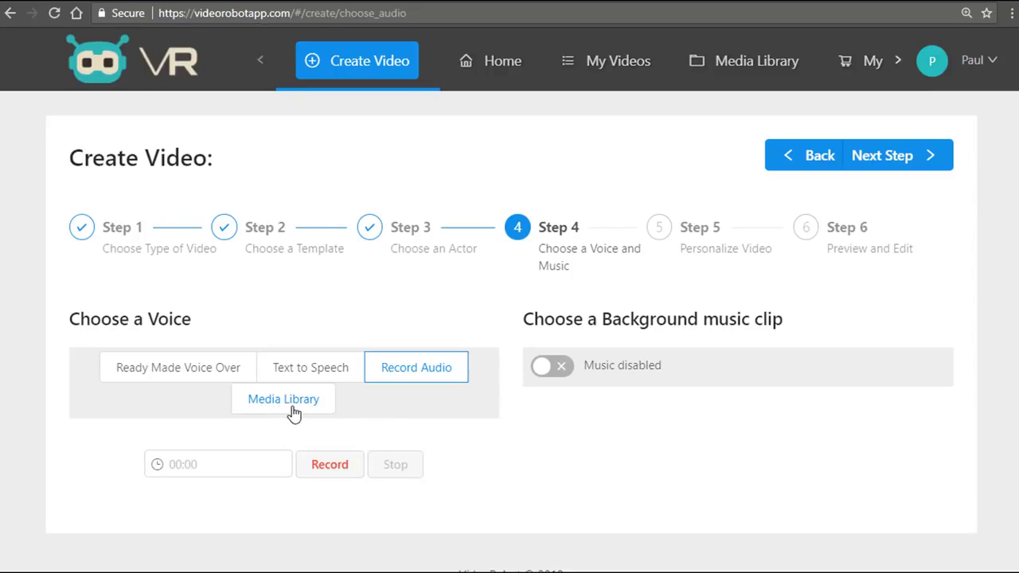
click(201, 378)
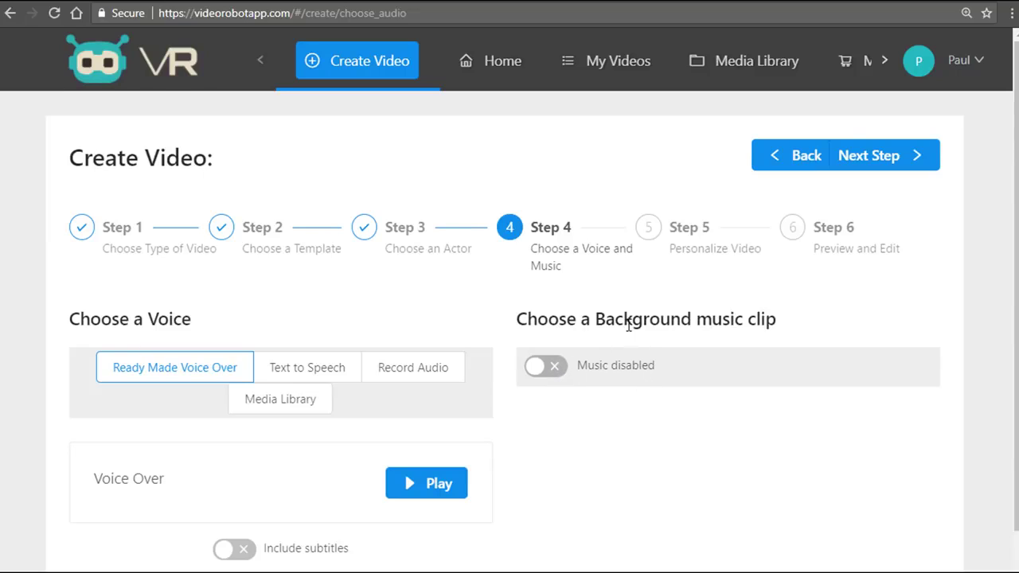
click(559, 375)
click(548, 375)
Start the countdown timer in the Clock window.
key(alt+Tab)
drag(720, 227, 741, 217)
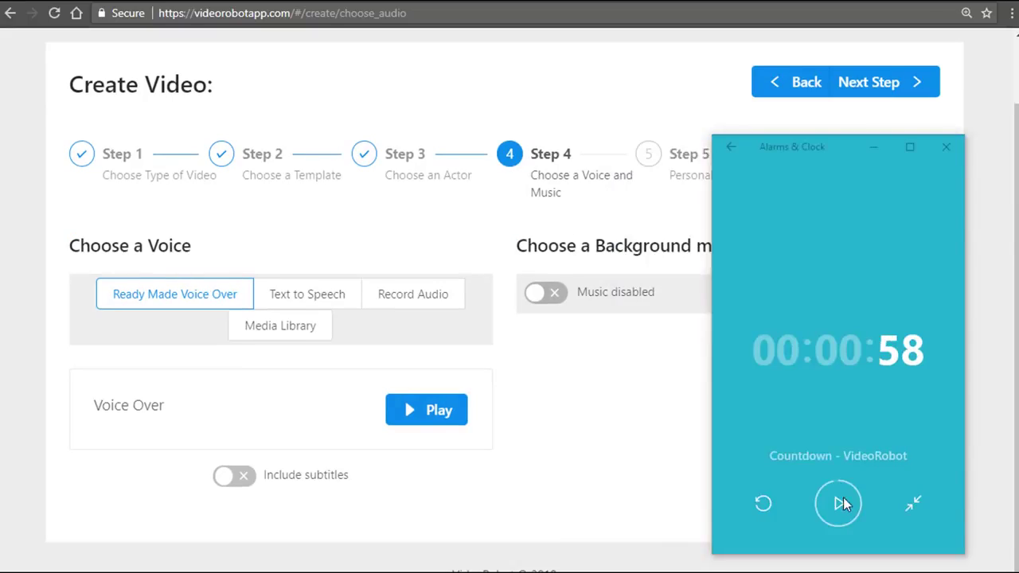
click(842, 501)
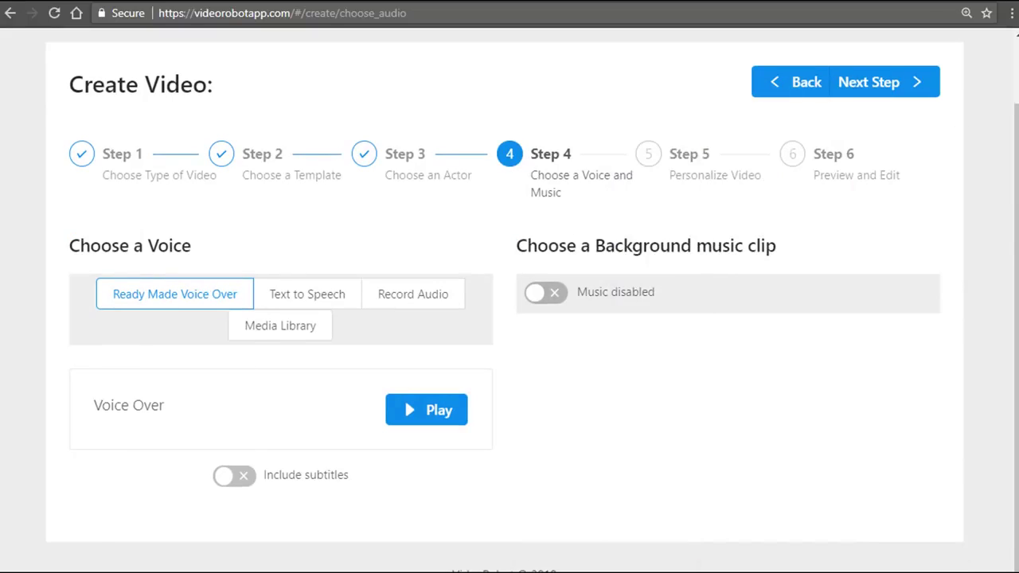
Advance through Personalize Video to the Step 6 Preview and Edit editor.
click(912, 84)
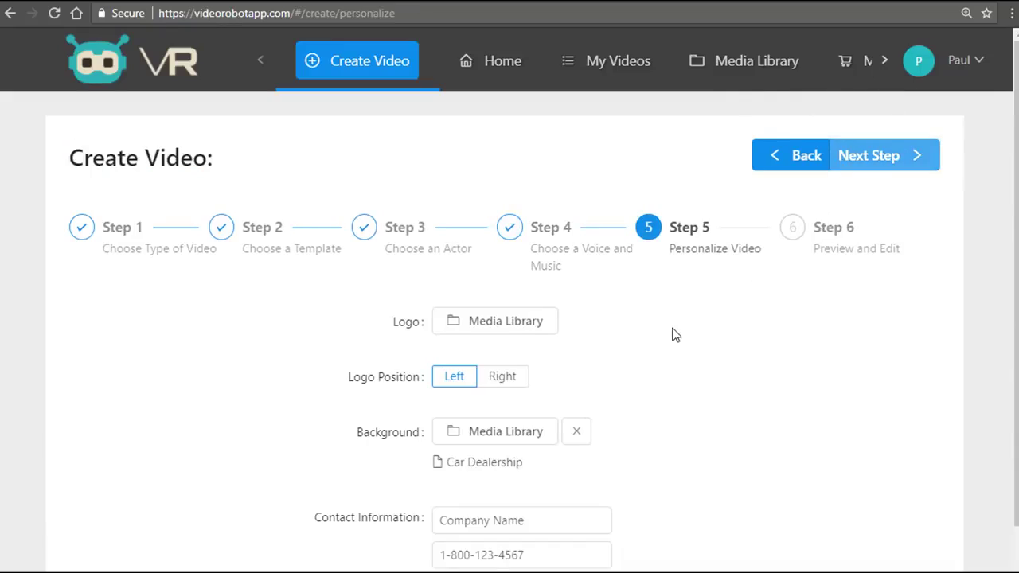
scroll(672, 335, down, 1)
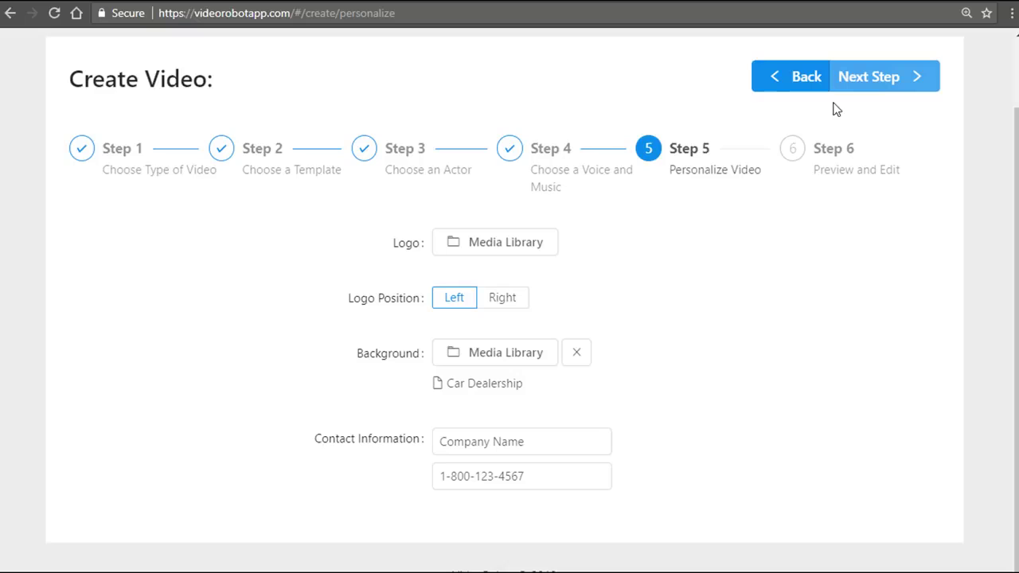
click(902, 80)
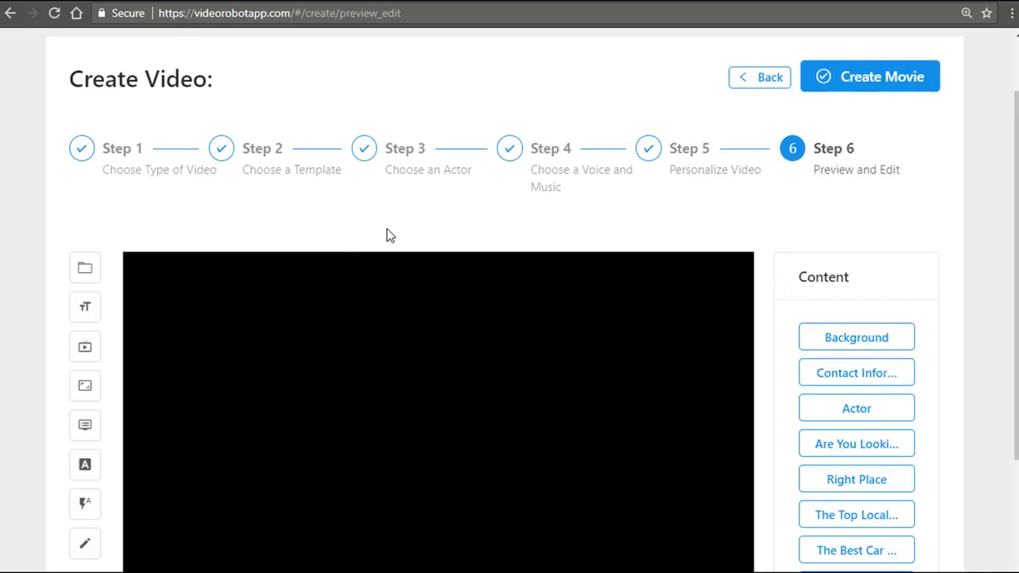
Pause the countdown timer and move its window behind the browser.
key(alt+Tab)
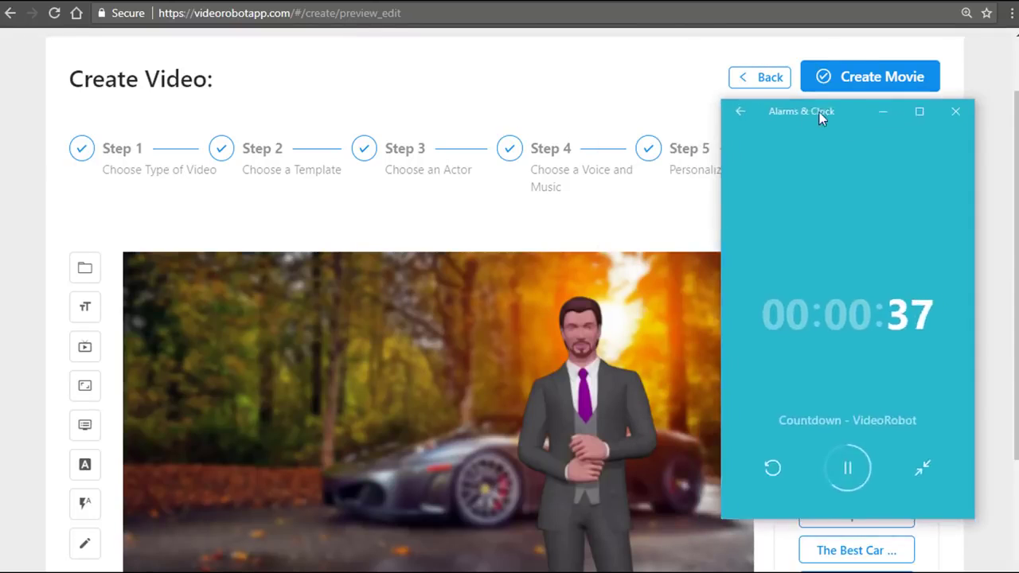
drag(819, 112, 865, 130)
click(896, 482)
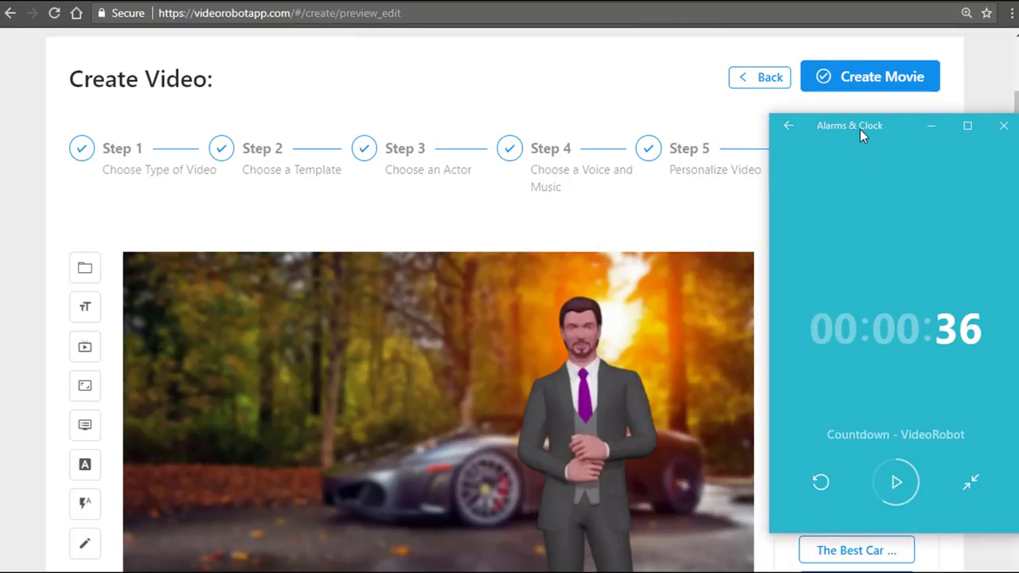
drag(863, 128, 495, 127)
click(332, 136)
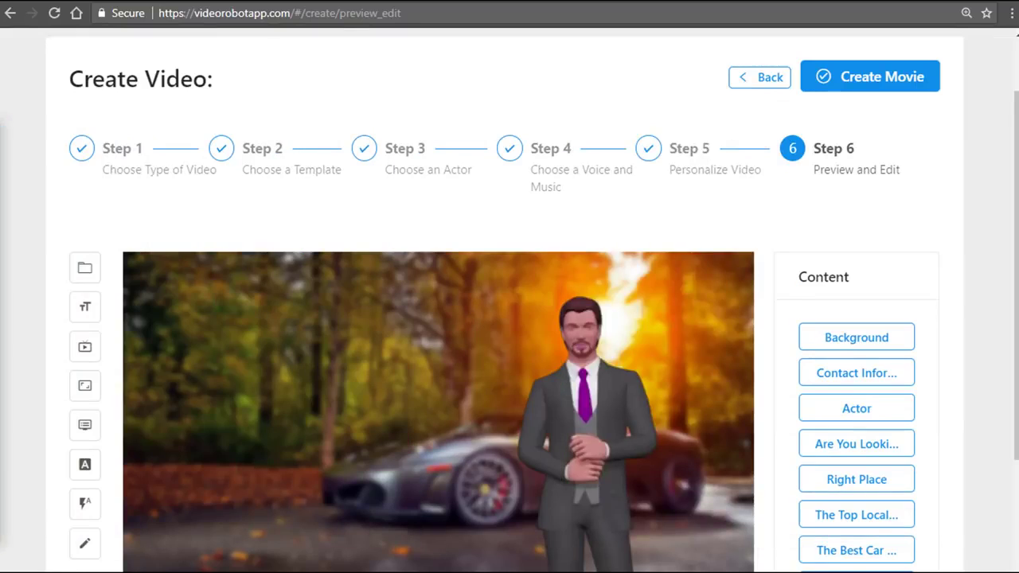
Select the Actor element in the Content list.
scroll(746, 222, down, 2)
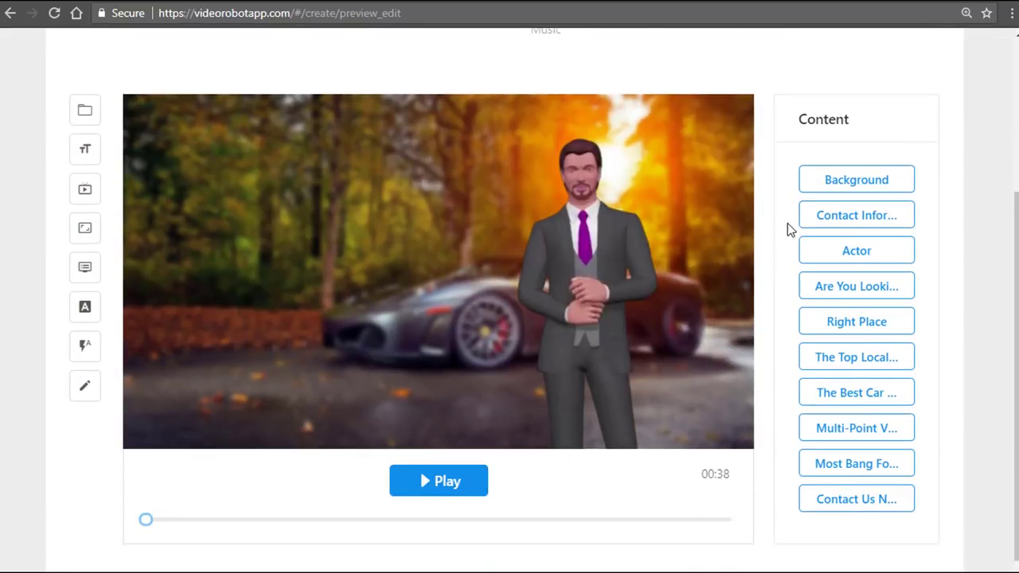
click(856, 251)
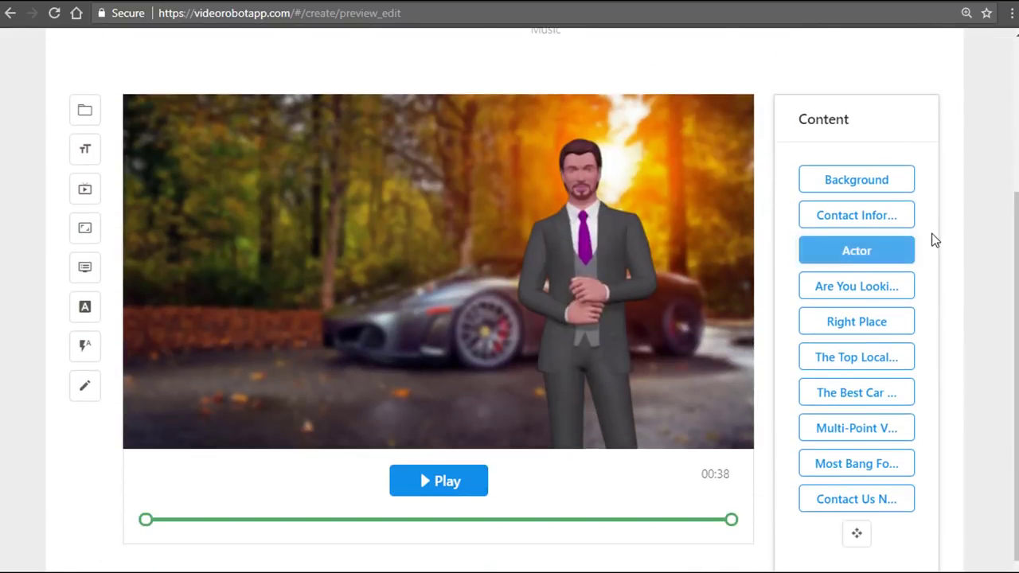
scroll(935, 241, up, 1)
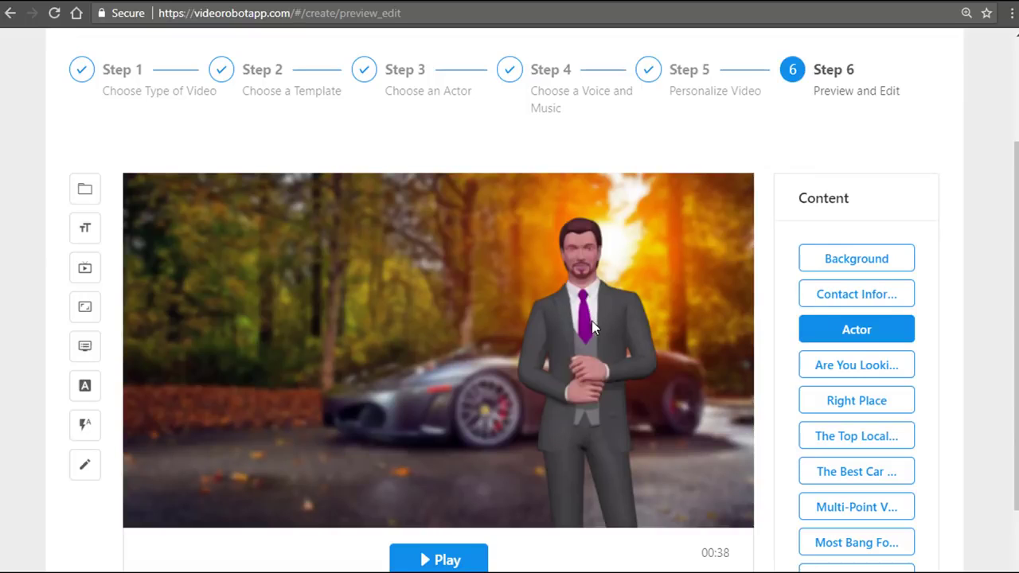
Move the 3D actor right and slightly up with Resize and Move, then apply.
scroll(912, 422, down, 1)
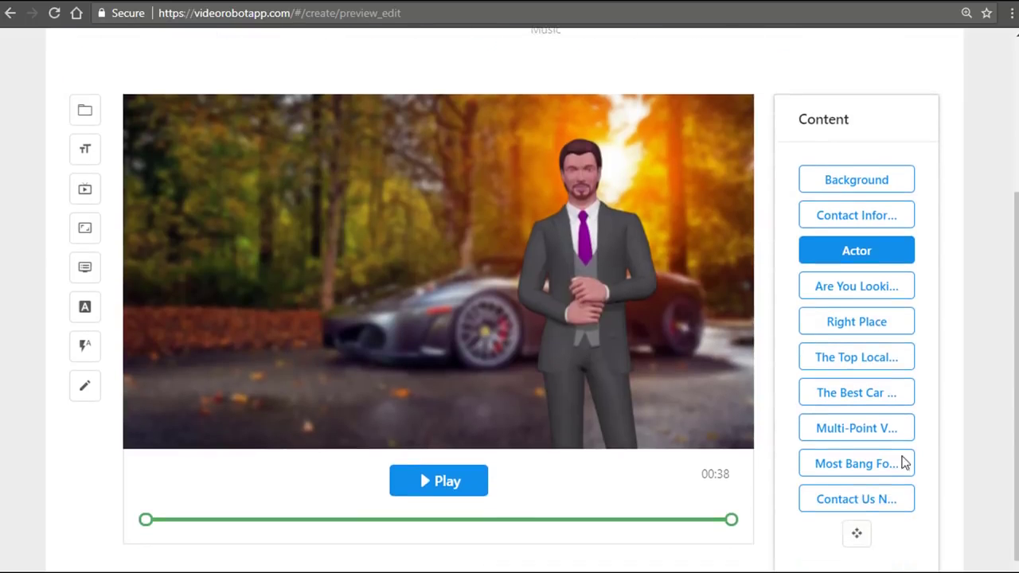
click(854, 538)
drag(643, 223, 677, 199)
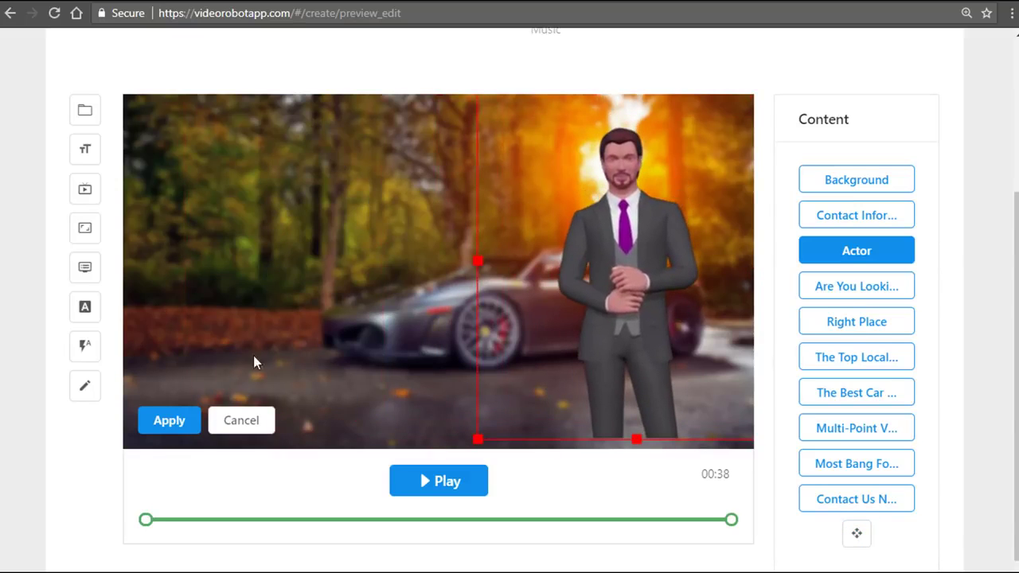
click(169, 423)
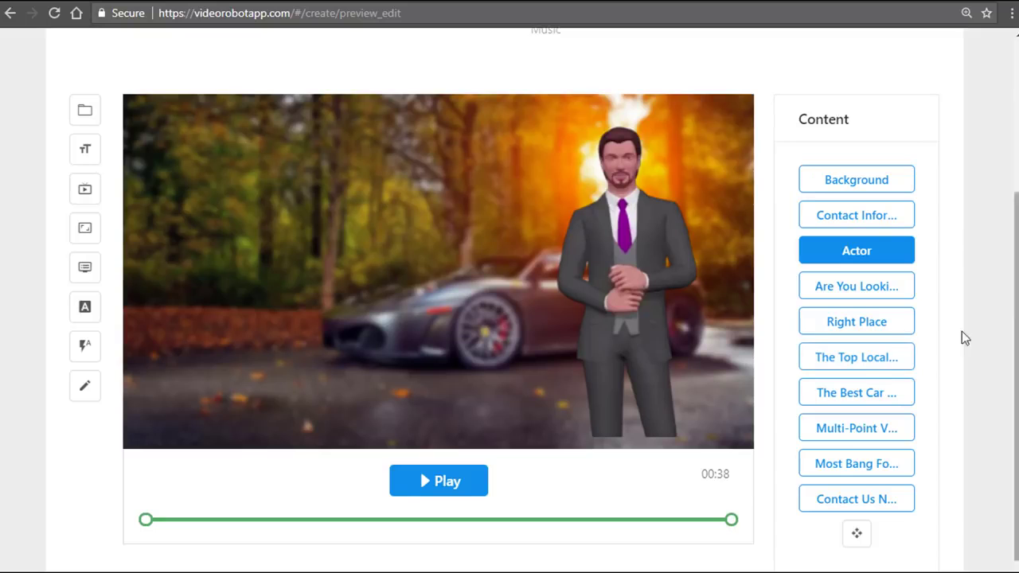
click(90, 156)
click(87, 151)
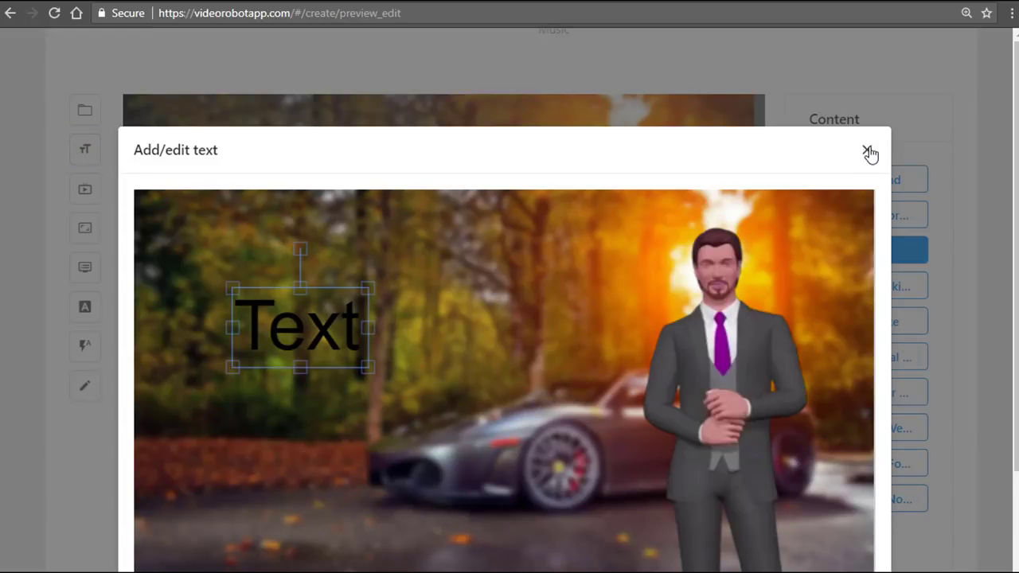
click(867, 151)
click(86, 191)
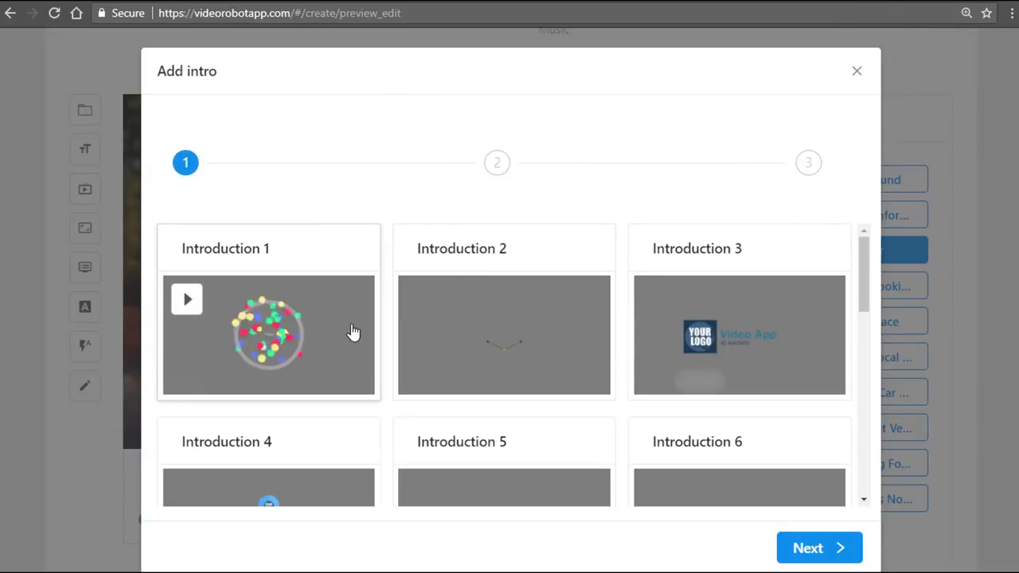
scroll(352, 332, down, 8)
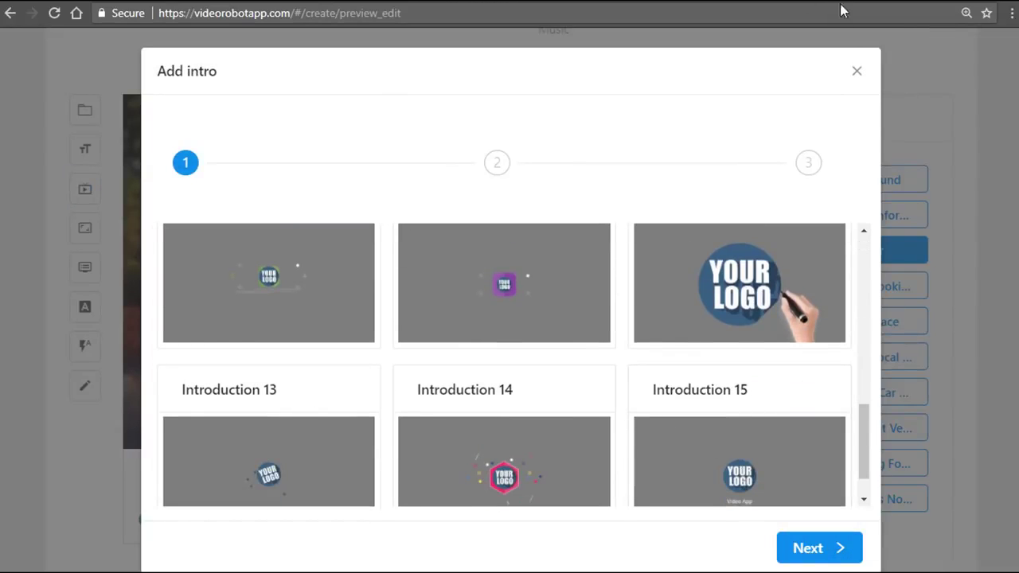
click(855, 70)
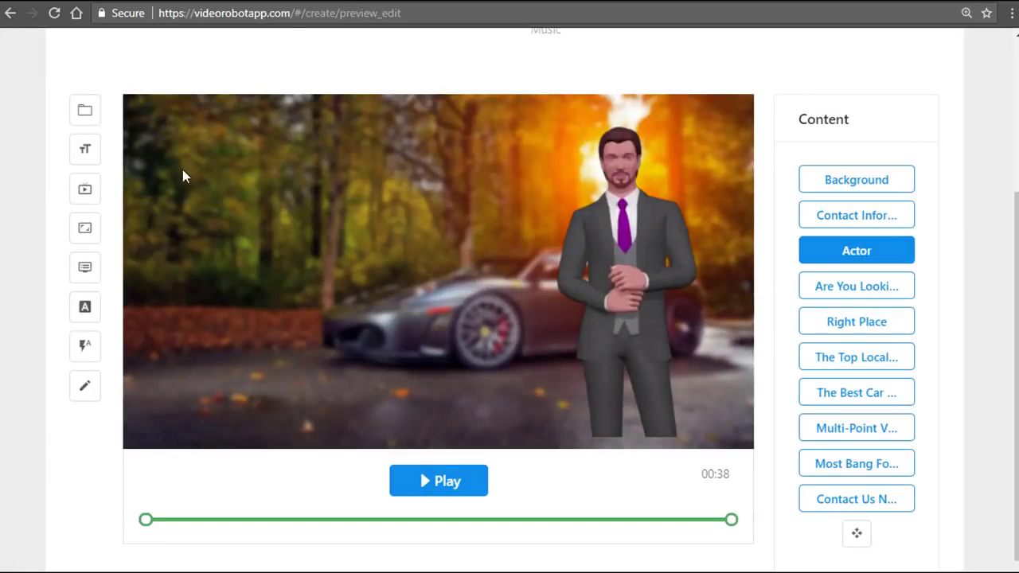
click(85, 231)
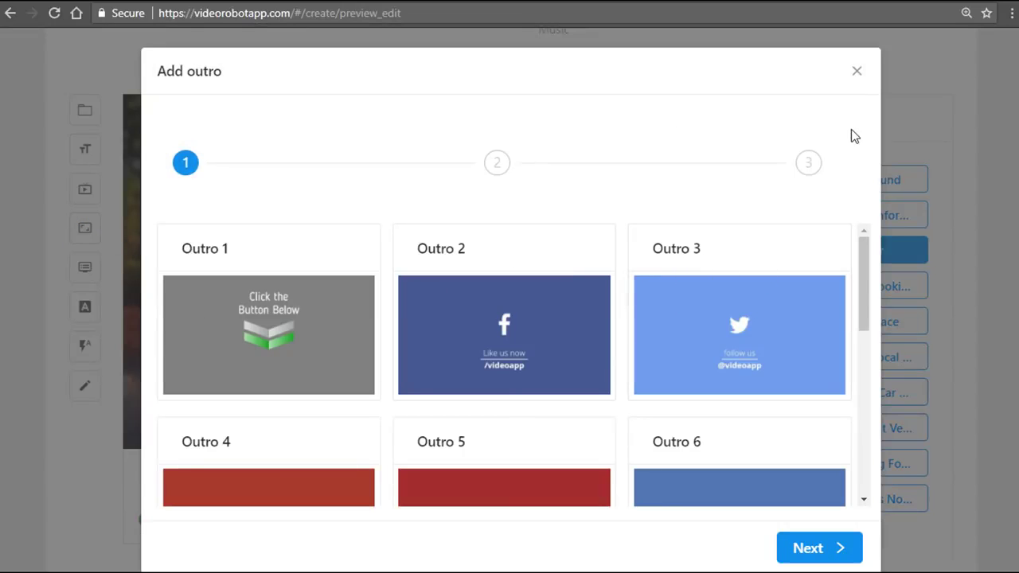
click(857, 72)
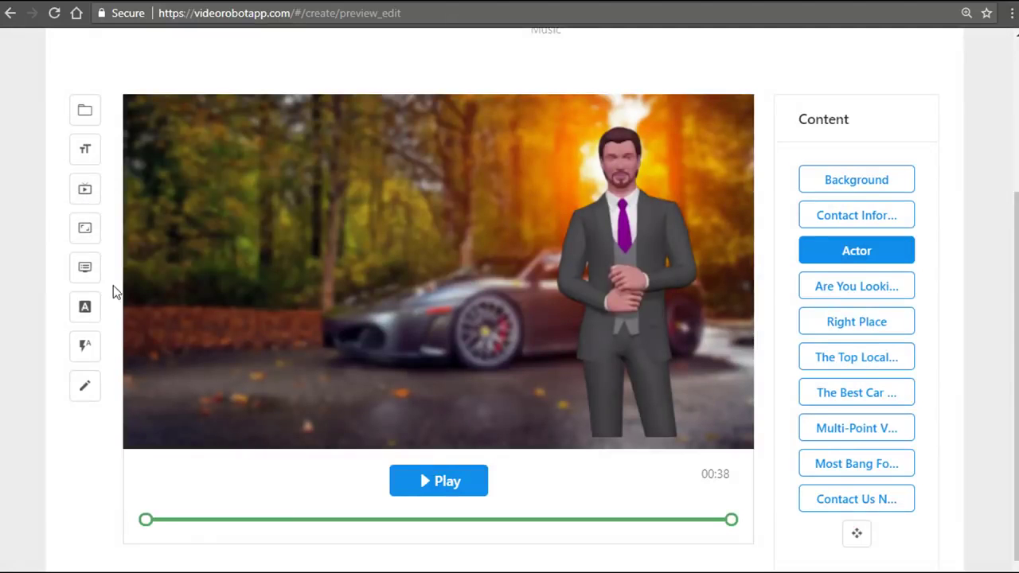
click(86, 272)
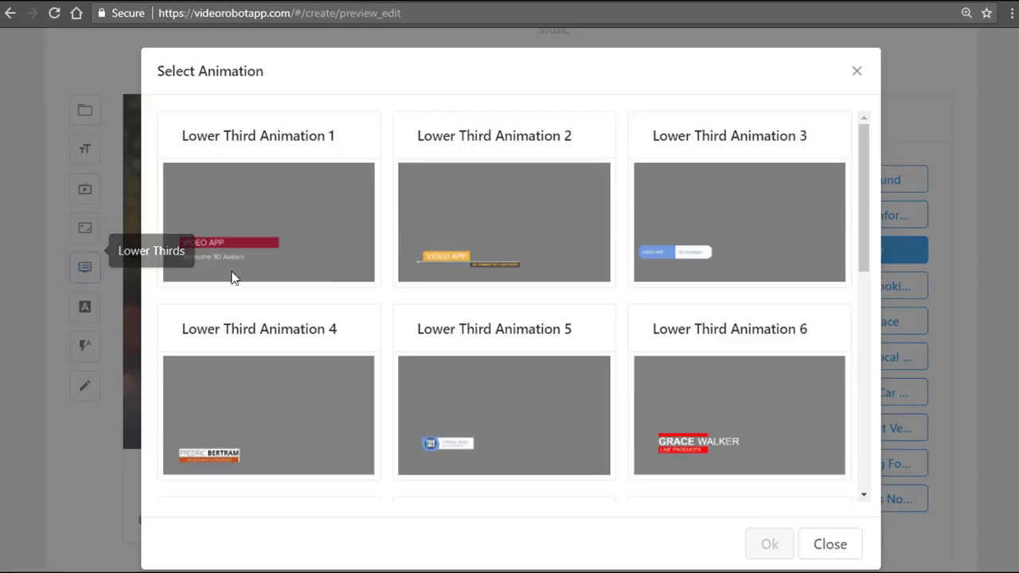
scroll(519, 257, down, 5)
scroll(519, 256, down, 3)
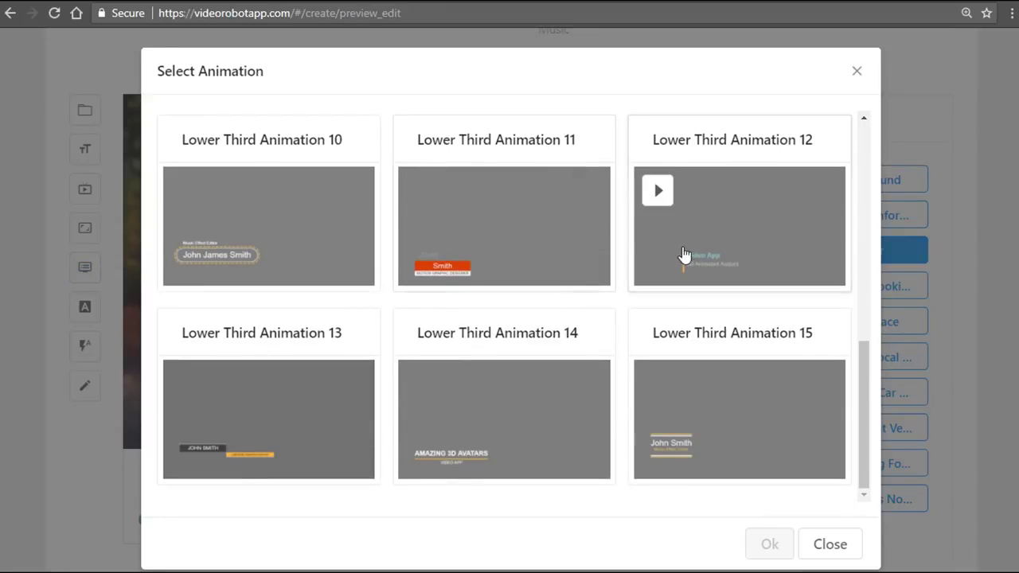
click(853, 71)
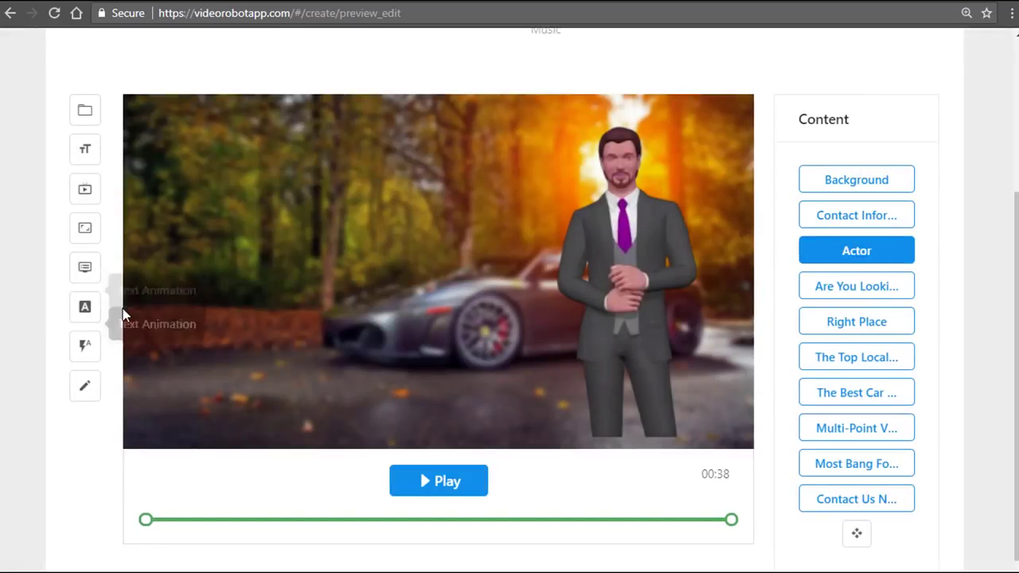
click(86, 308)
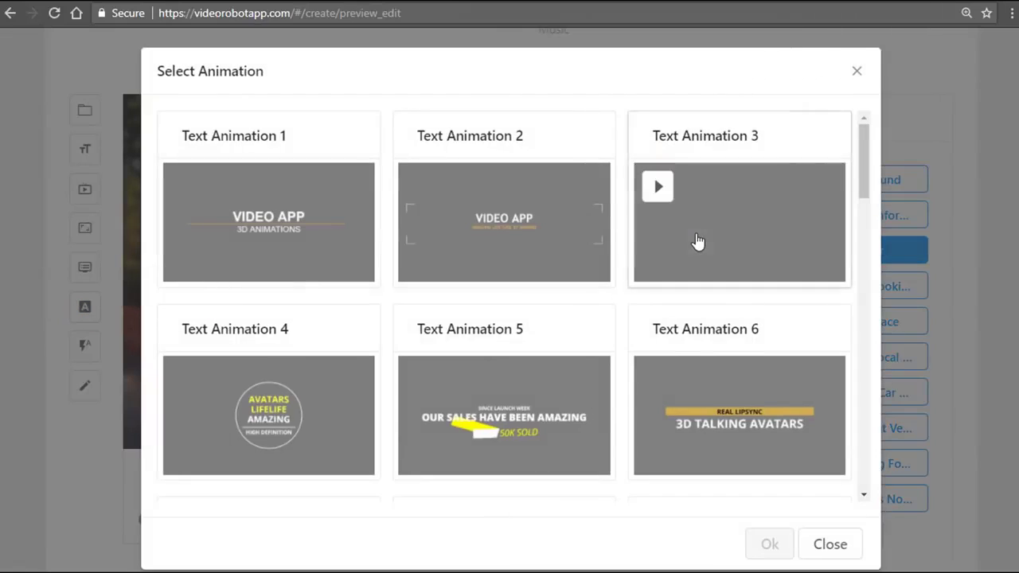
scroll(698, 242, down, 8)
scroll(698, 241, down, 1)
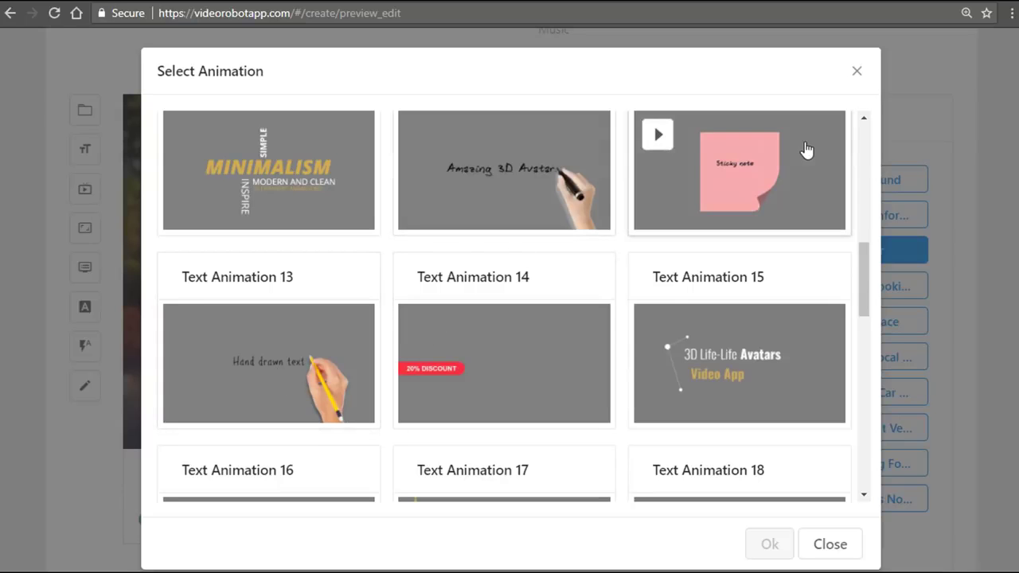
scroll(725, 337, down, 2)
scroll(726, 337, down, 3)
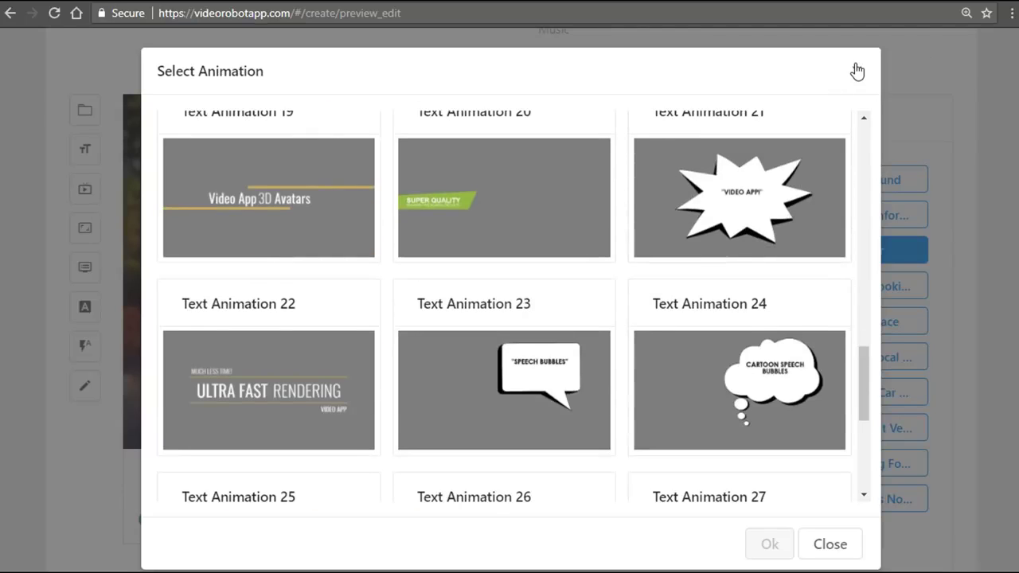
click(857, 72)
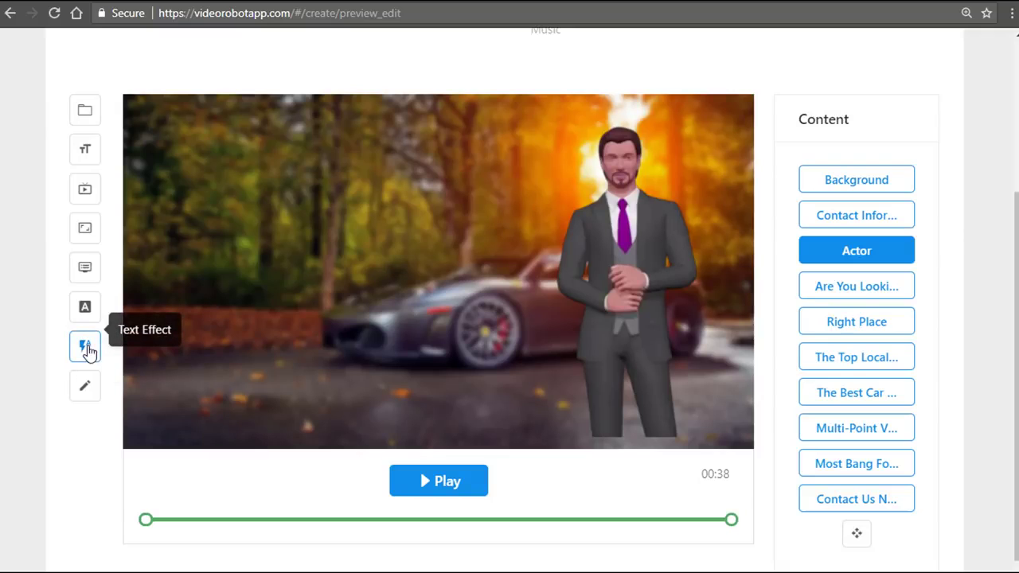
click(86, 347)
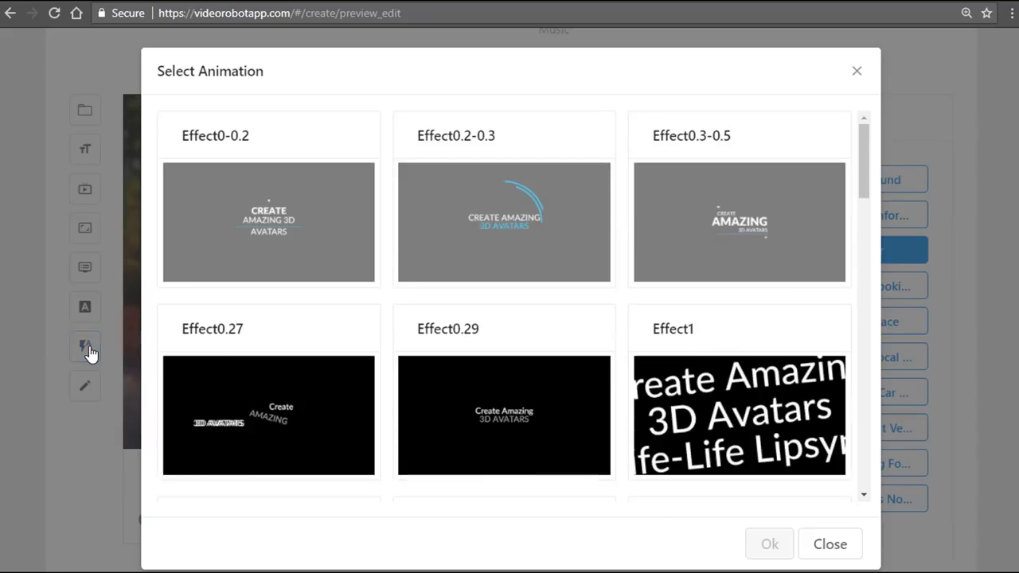
scroll(776, 273, down, 5)
scroll(776, 273, up, 5)
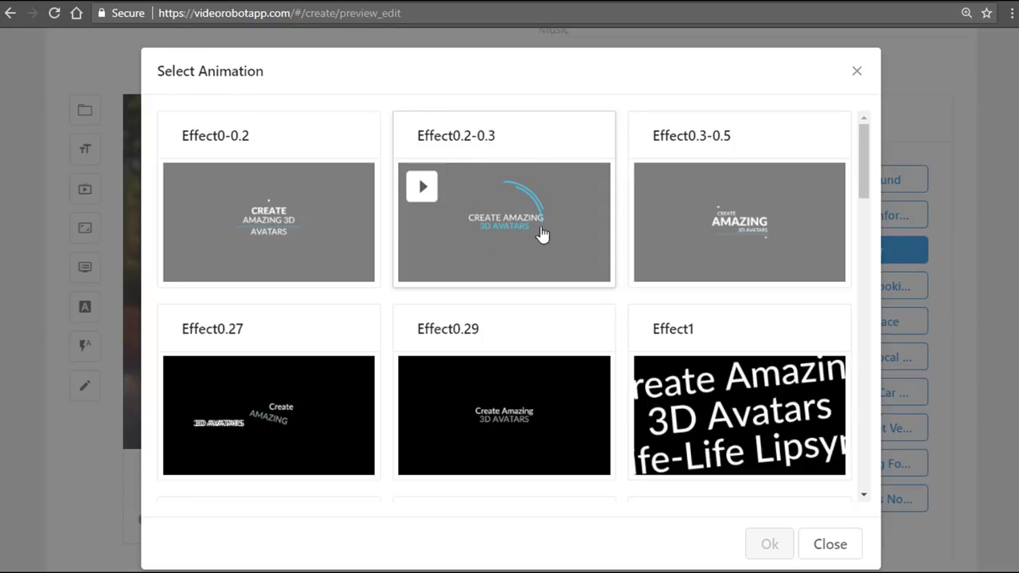
mouse_move(692, 216)
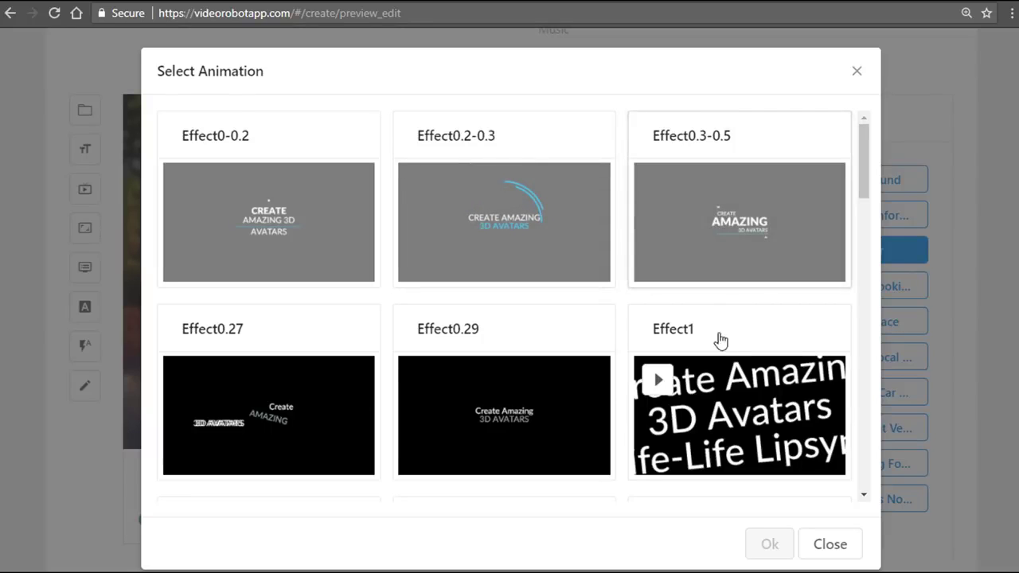
scroll(637, 366, down, 2)
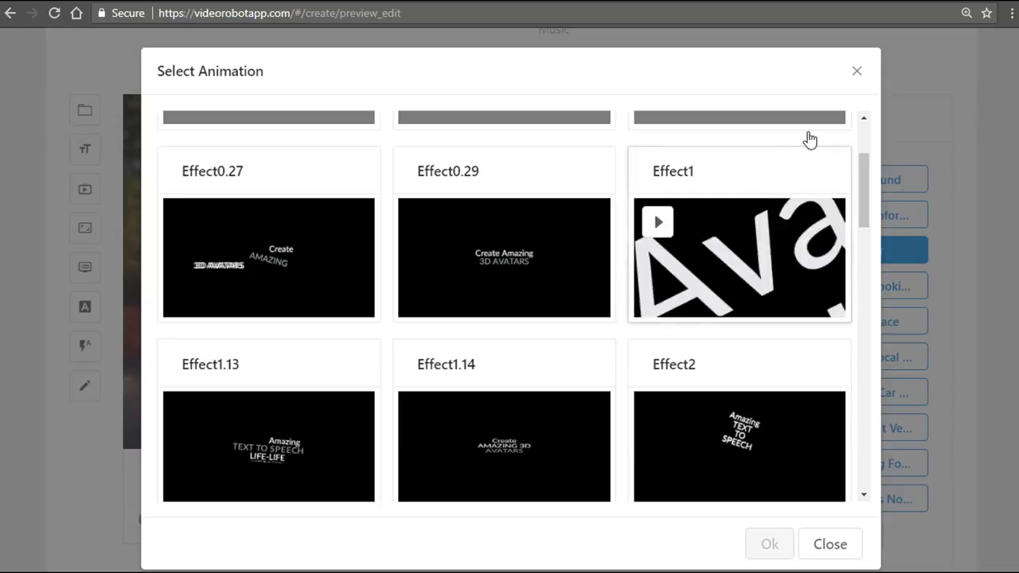
click(856, 73)
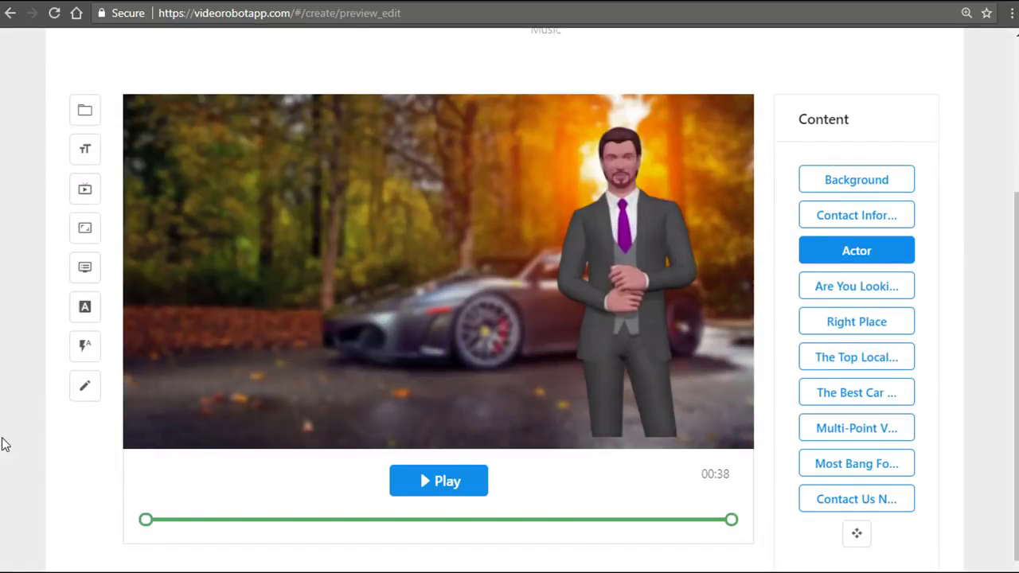
click(88, 400)
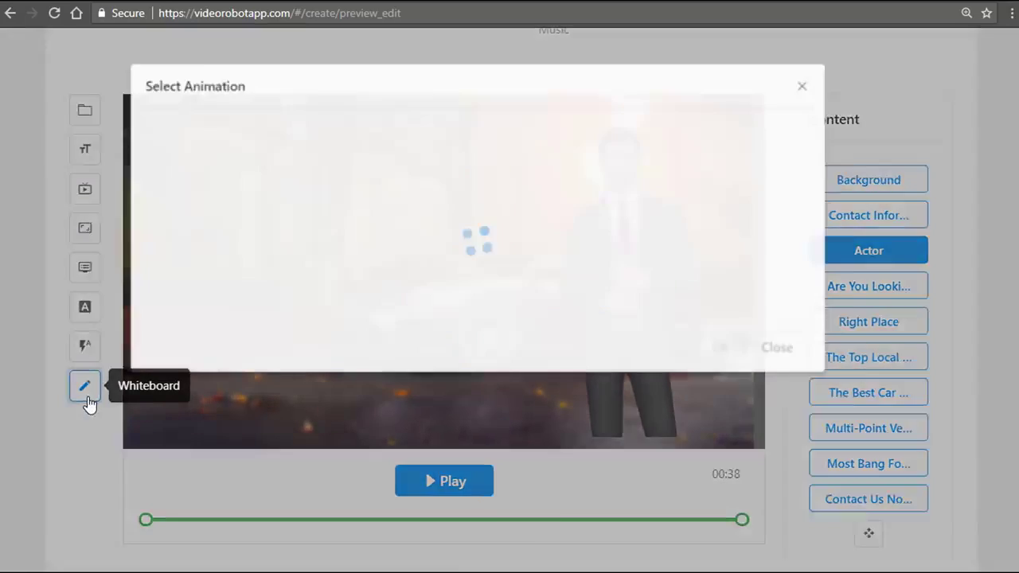
scroll(771, 204, down, 7)
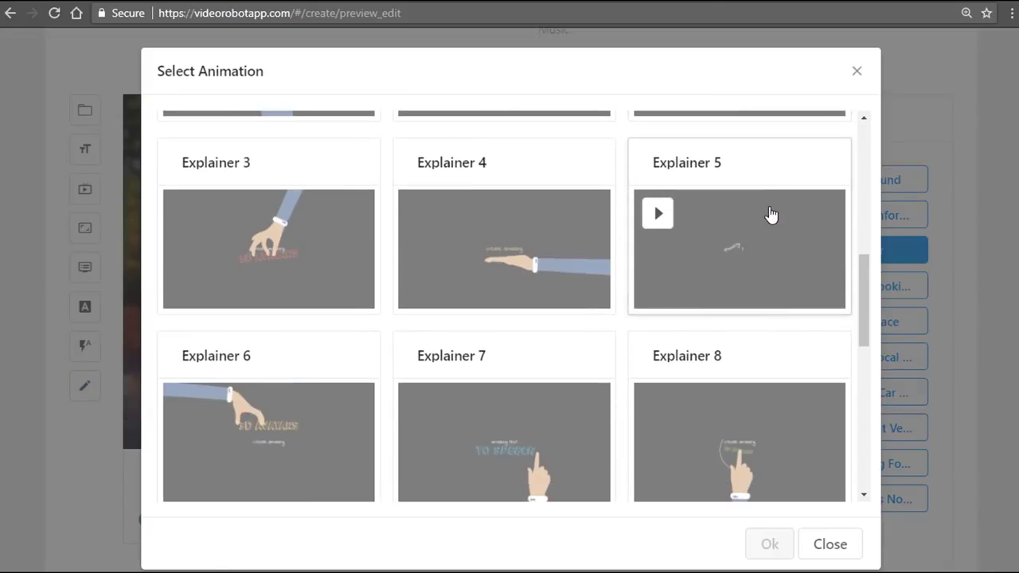
scroll(769, 216, down, 4)
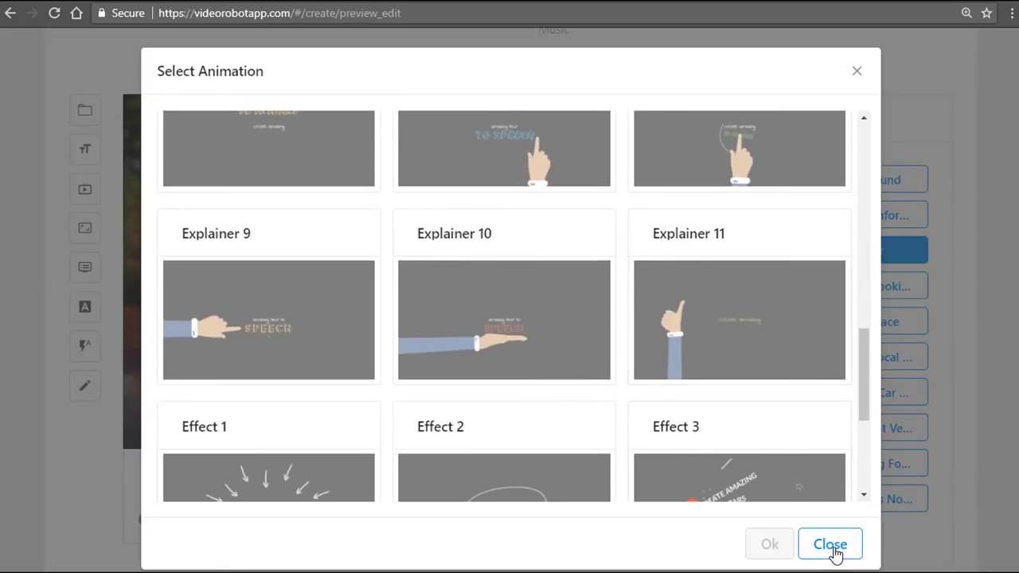
click(832, 547)
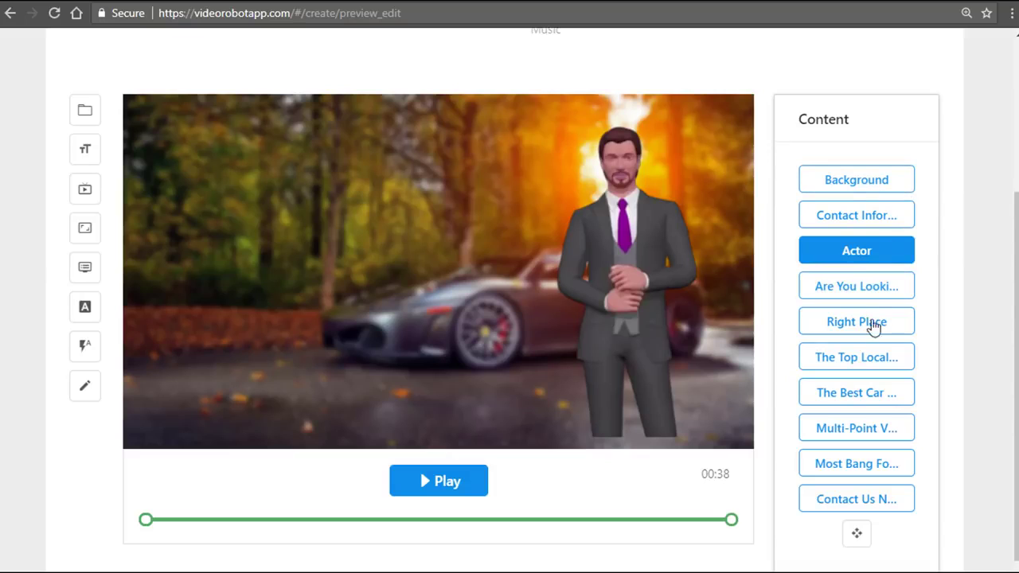
Show the 'Are You Looking To Buy Or Sell A Vehicle?' scene and nudge its title right.
click(828, 286)
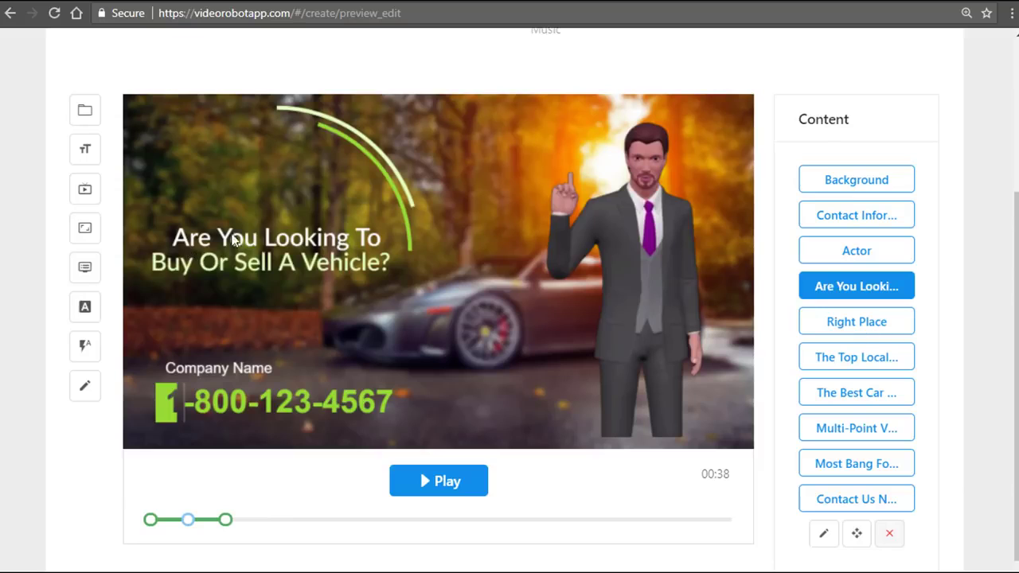
click(851, 539)
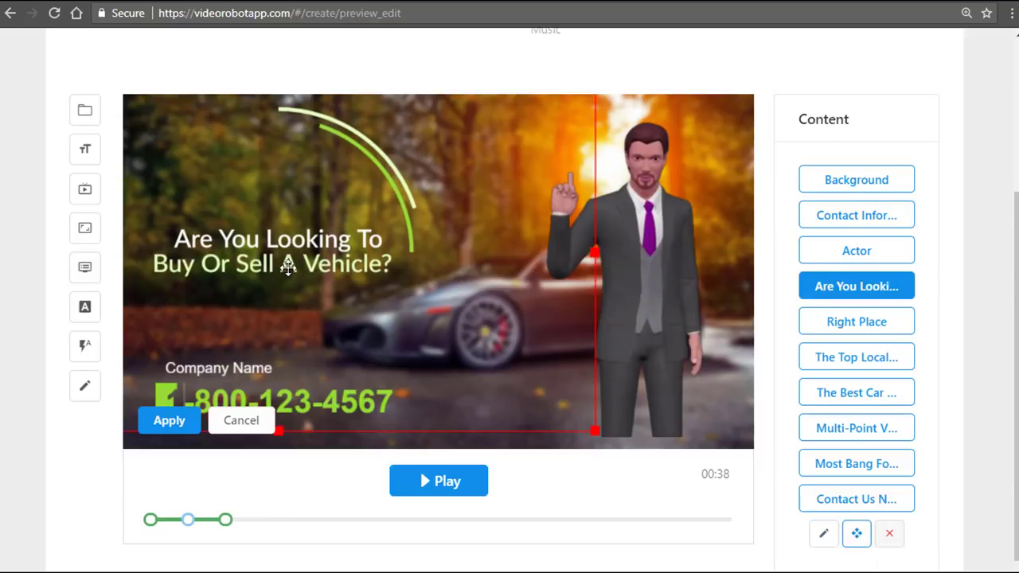
drag(284, 269, 306, 268)
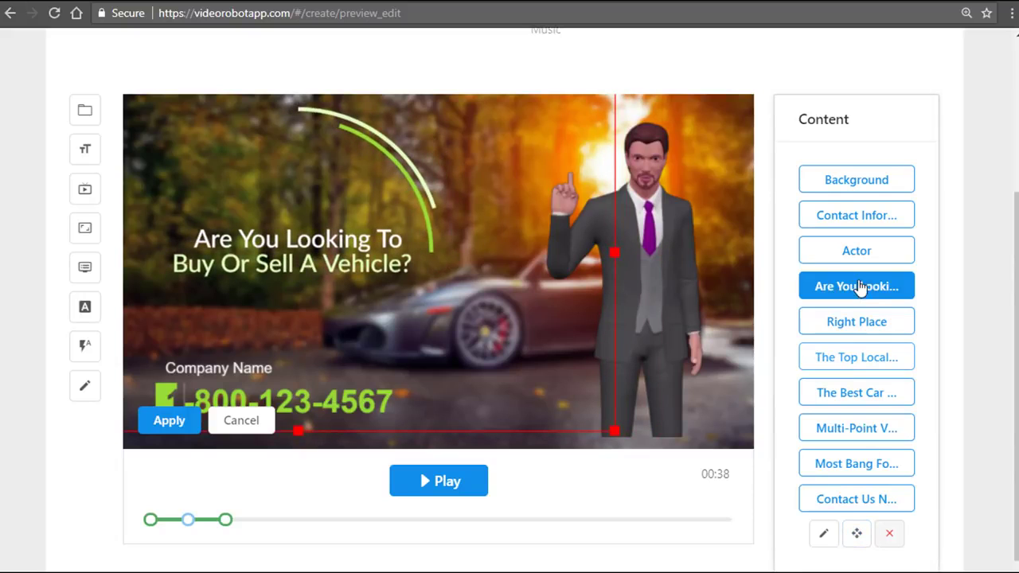
Inspect the title animation's two text lines in its properties panel, then close it.
click(822, 533)
drag(812, 129, 888, 132)
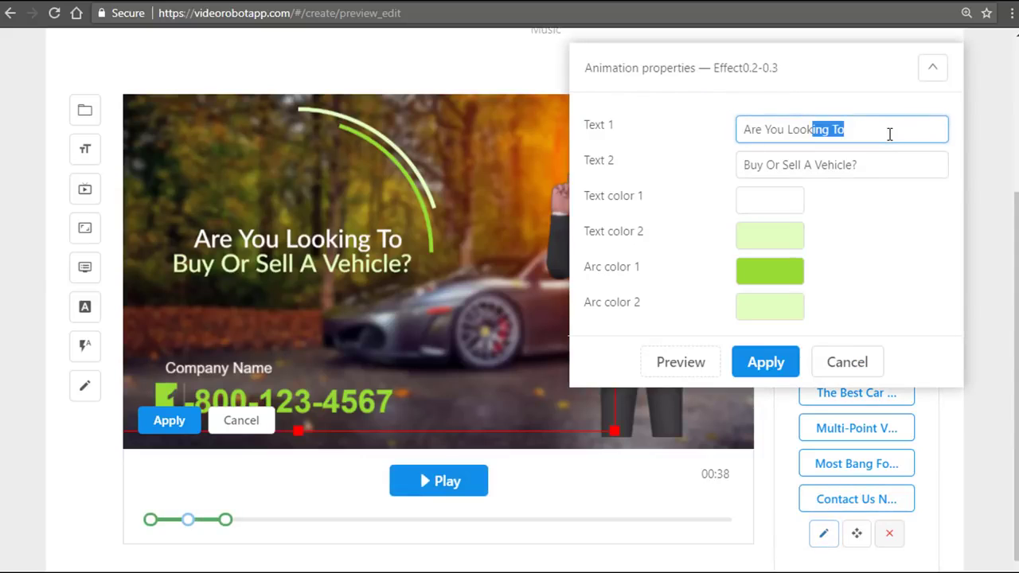
click(851, 131)
click(815, 165)
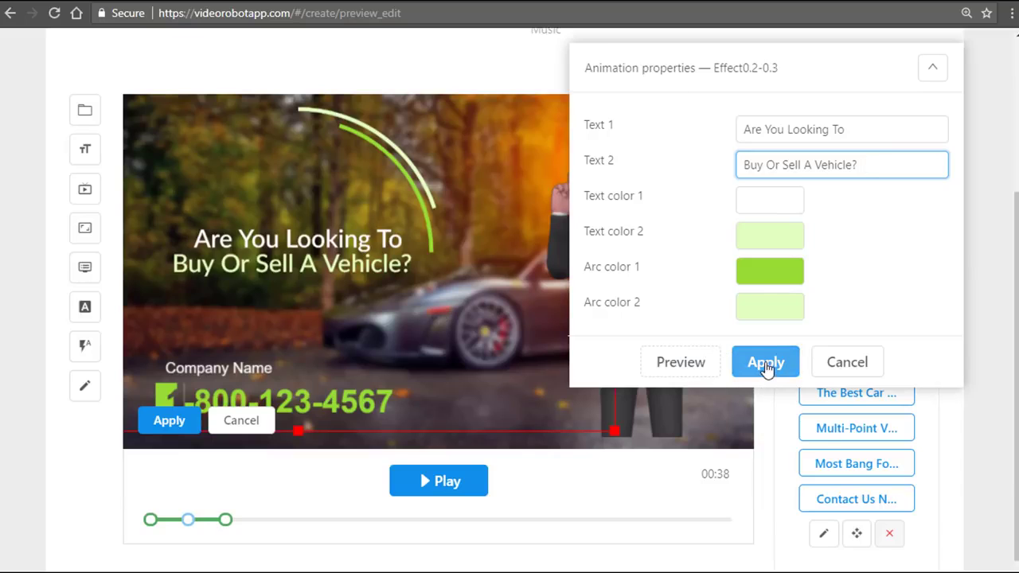
click(844, 367)
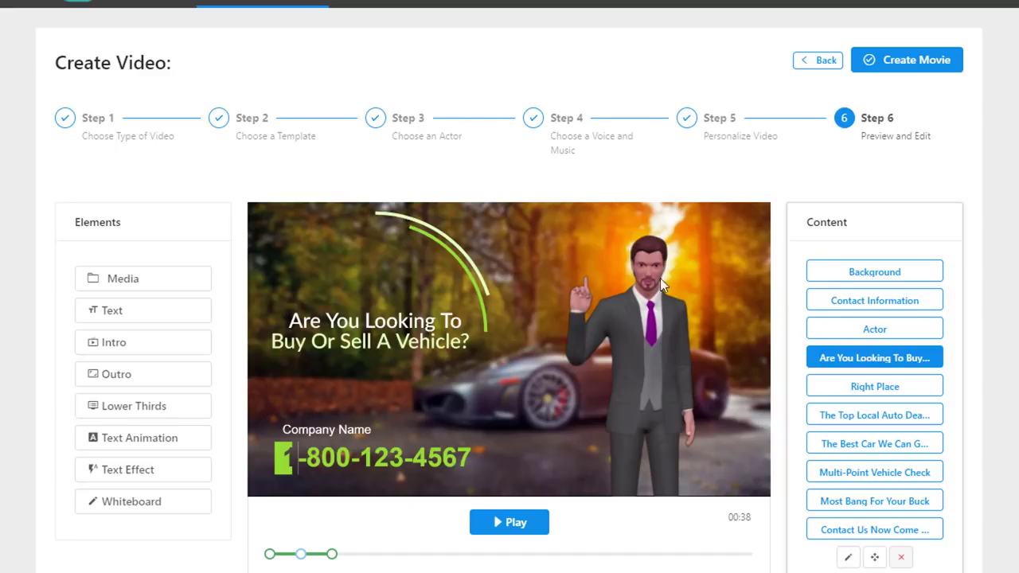
Restart the countdown timer and submit the movie titled Cardealership as 720p MP4.
drag(1018, 165, 160, 156)
click(868, 510)
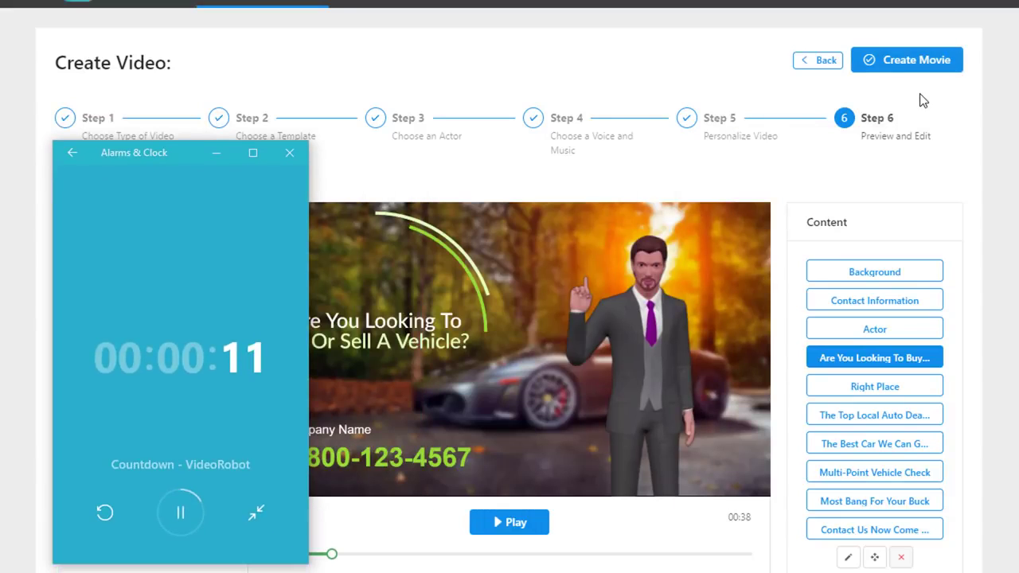
click(928, 70)
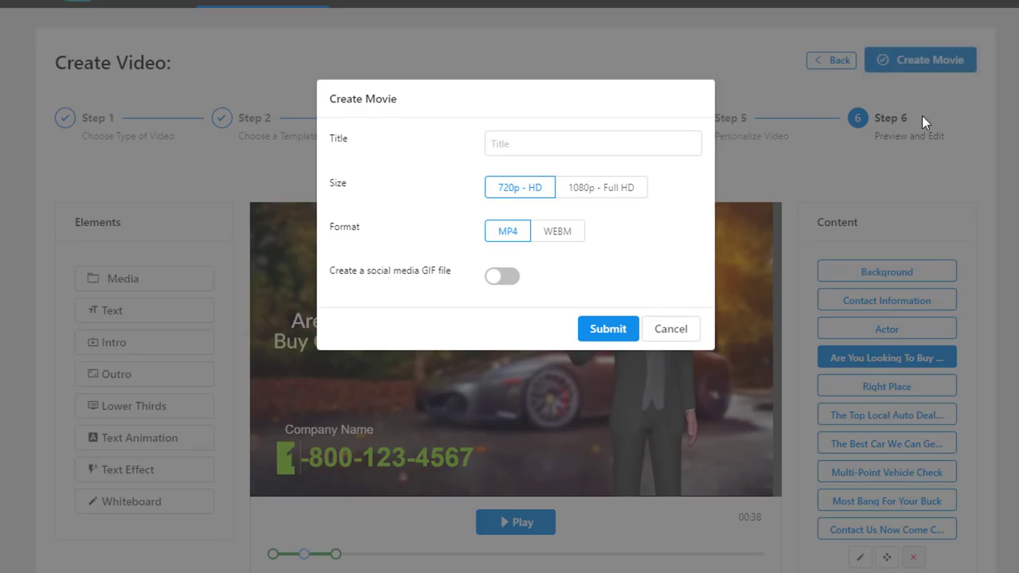
click(594, 140)
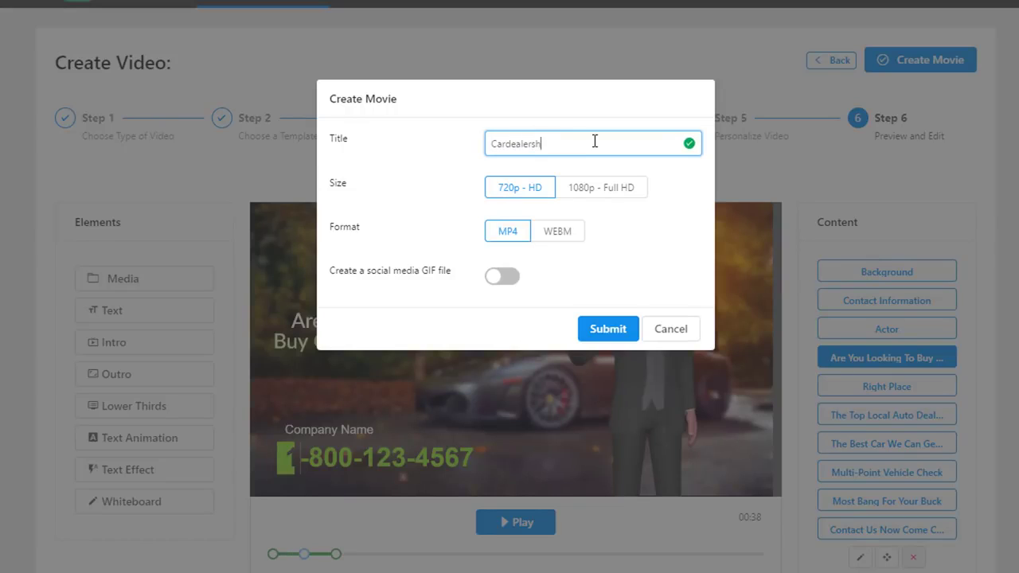
click(612, 329)
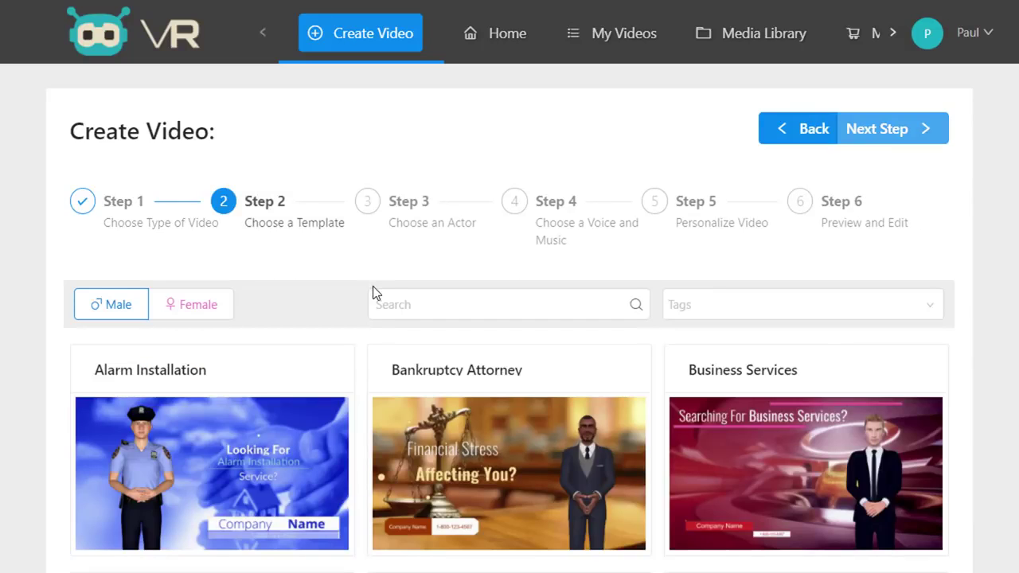
Browse the Step 2 avatar templates, filtering to Female and placing the cursor in the search box.
scroll(373, 292, down, 2)
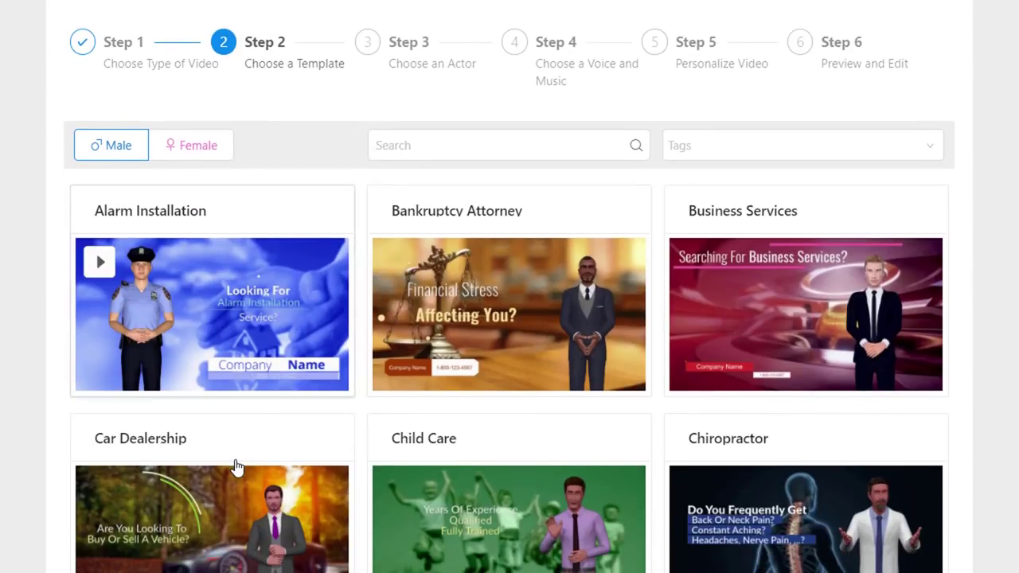
click(201, 148)
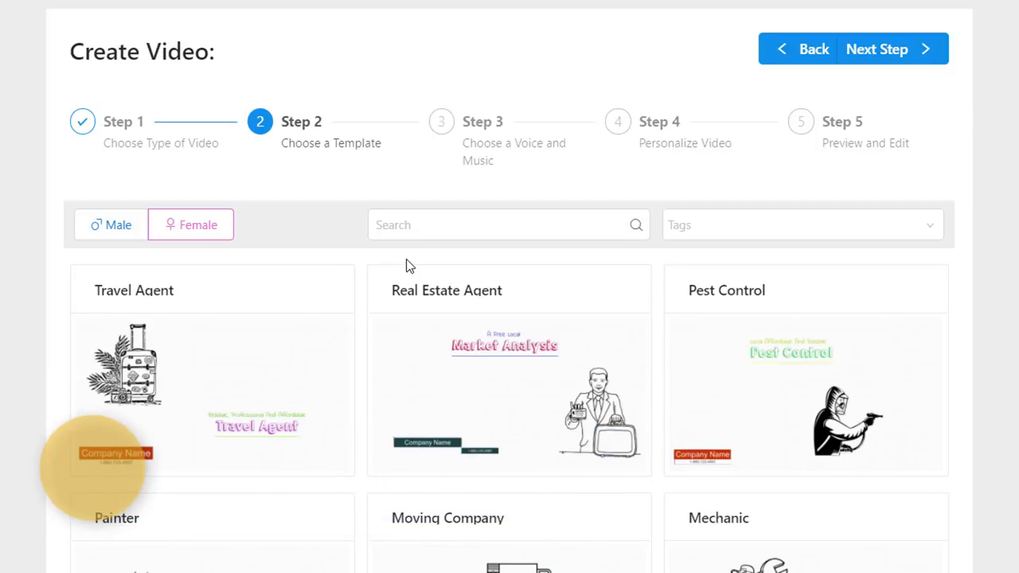
click(390, 216)
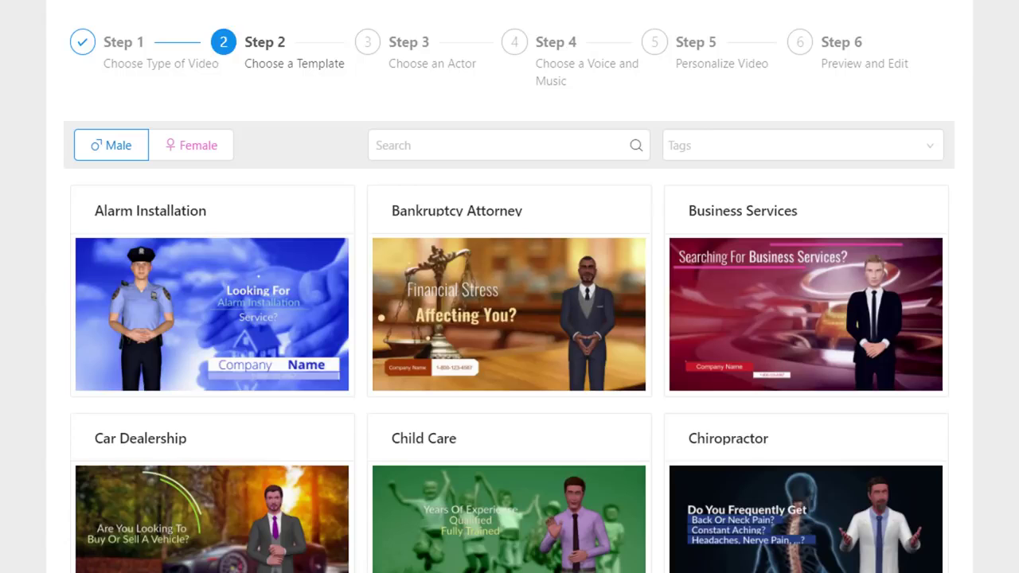
scroll(970, 220, up, 2)
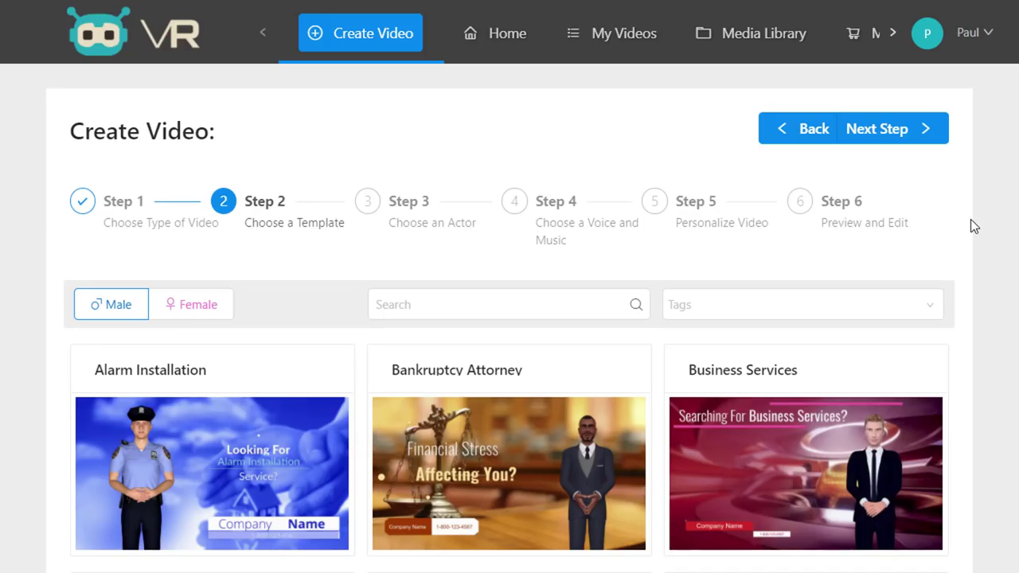